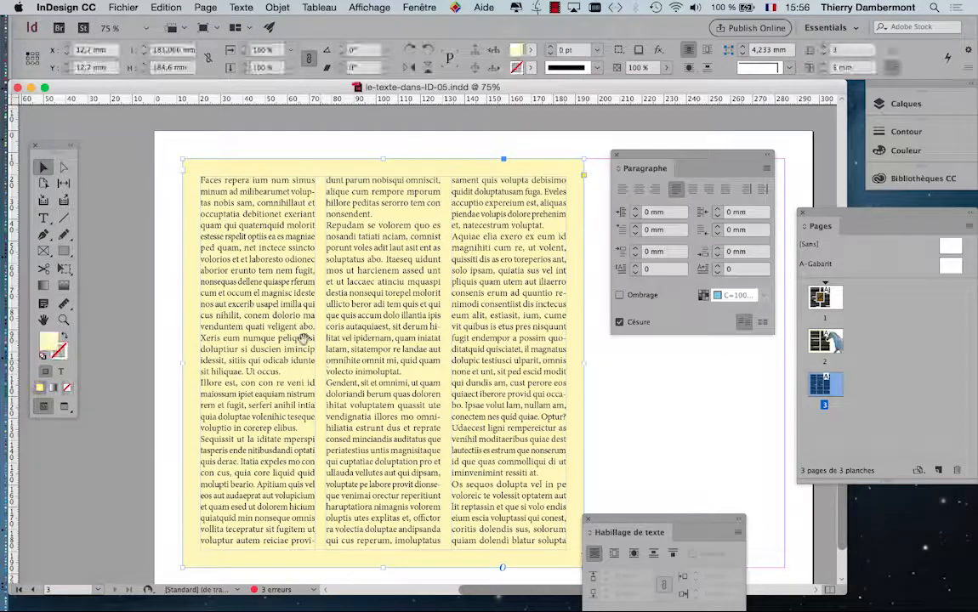
# Step: Display the Caractère panel and place it beside the three-column yellow text frame, moving the Paragraphe panel clear of the page
pyautogui.moveTo(268, 301); pyautogui.dragTo(188, 277)
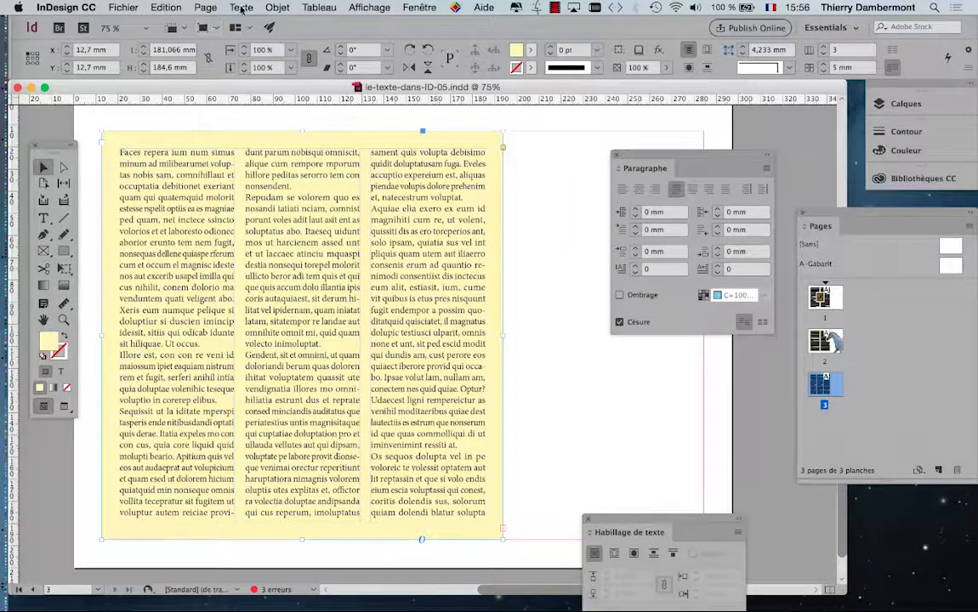
pyautogui.moveTo(621, 155); pyautogui.dragTo(779, 111)
pyautogui.click(241, 6)
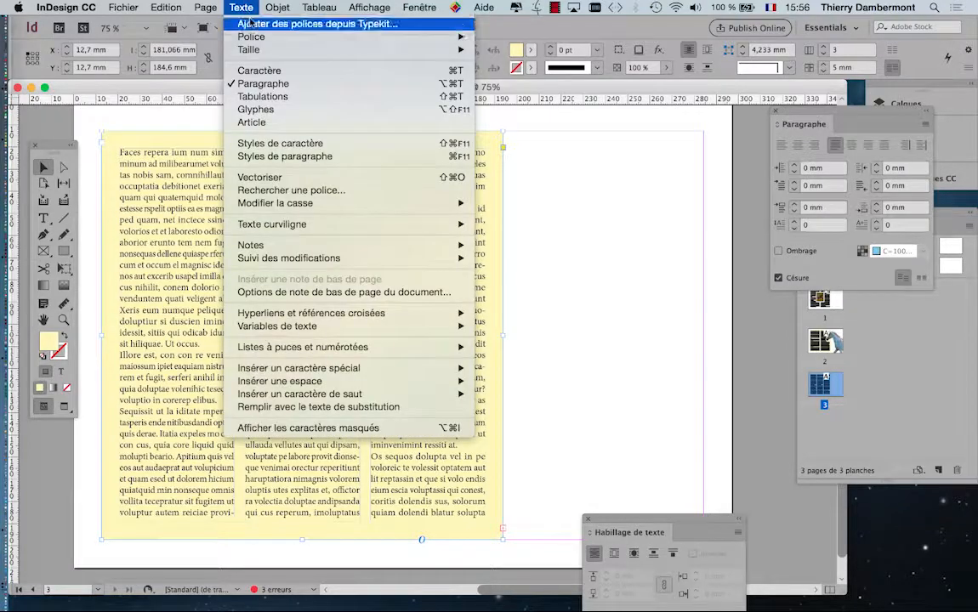
pyautogui.click(241, 67)
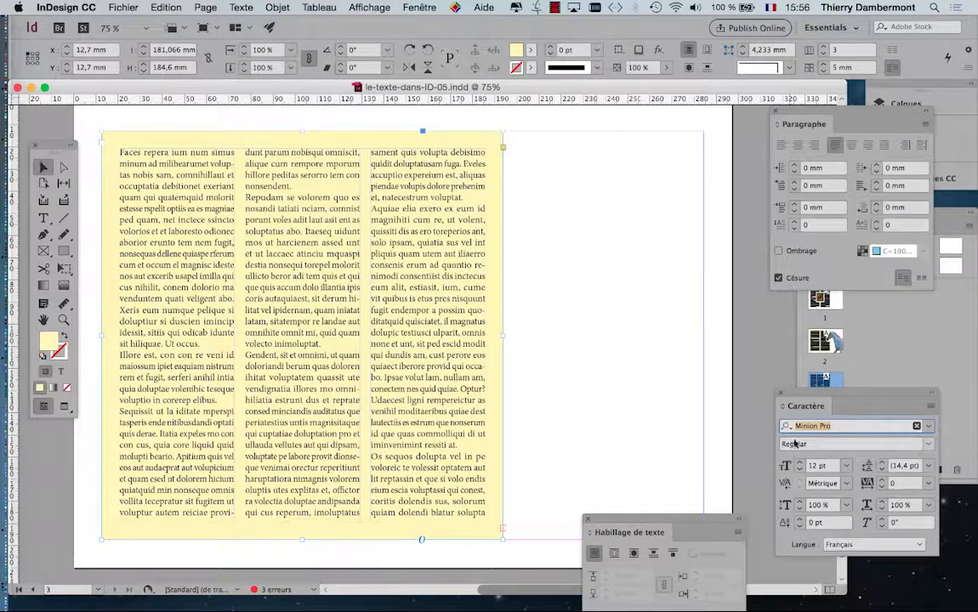
pyautogui.moveTo(798, 396); pyautogui.dragTo(535, 181)
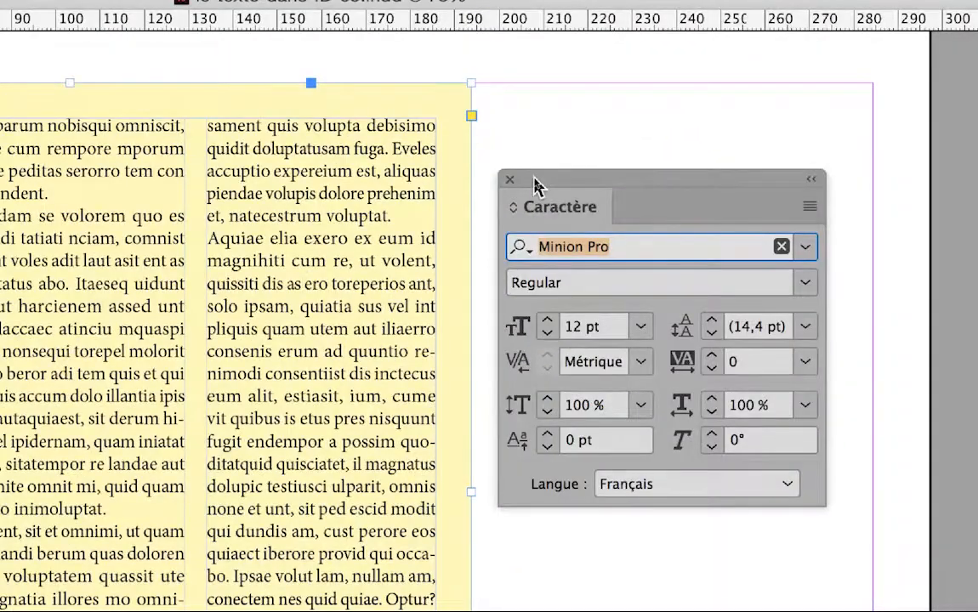
pyautogui.moveTo(535, 181); pyautogui.dragTo(501, 161)
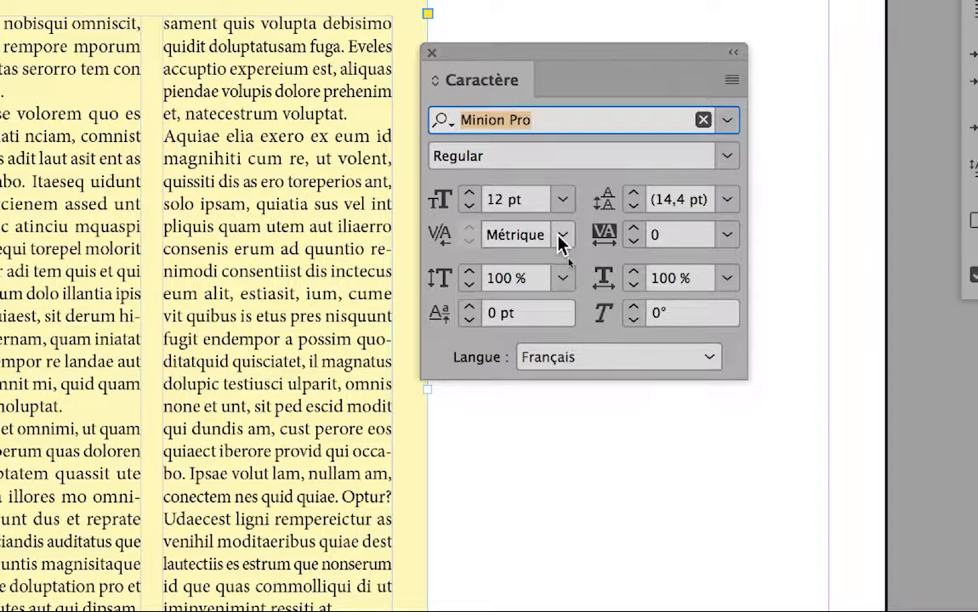
# Step: Look at the kerning choices in the Caractère panel, and hide and redisplay the panel's additional options
pyautogui.click(561, 238)
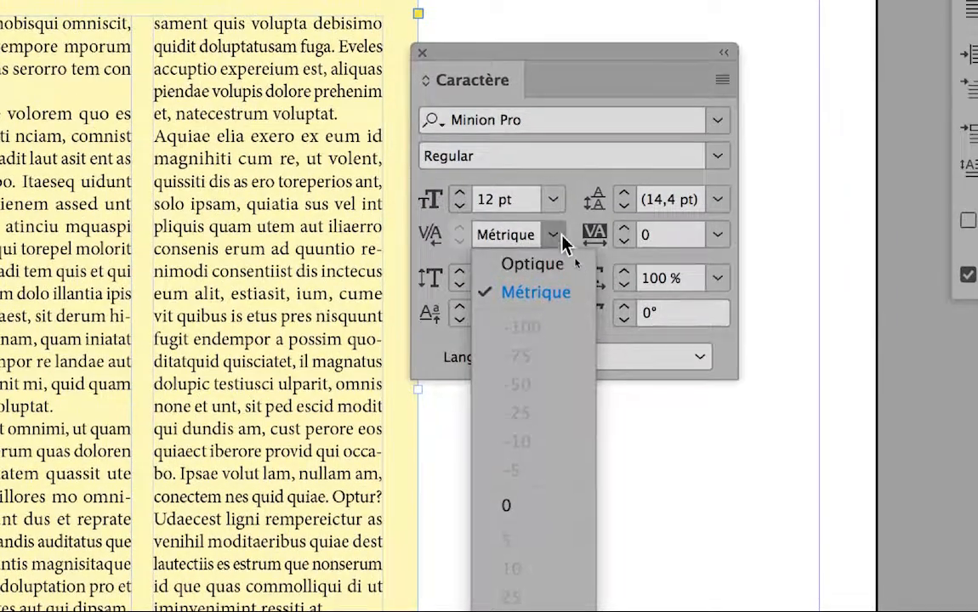
pyautogui.click(561, 240)
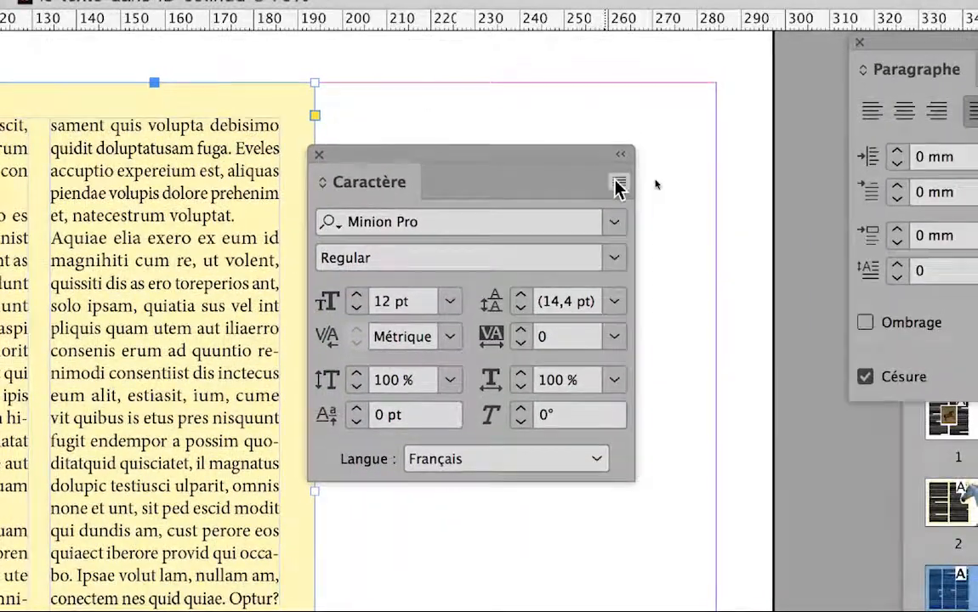
pyautogui.click(619, 187)
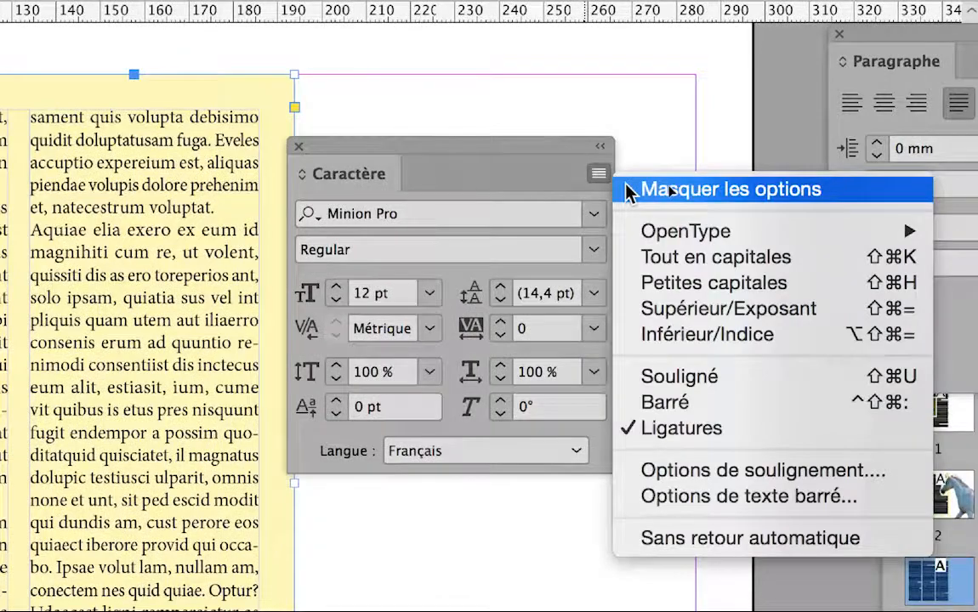
pyautogui.click(627, 190)
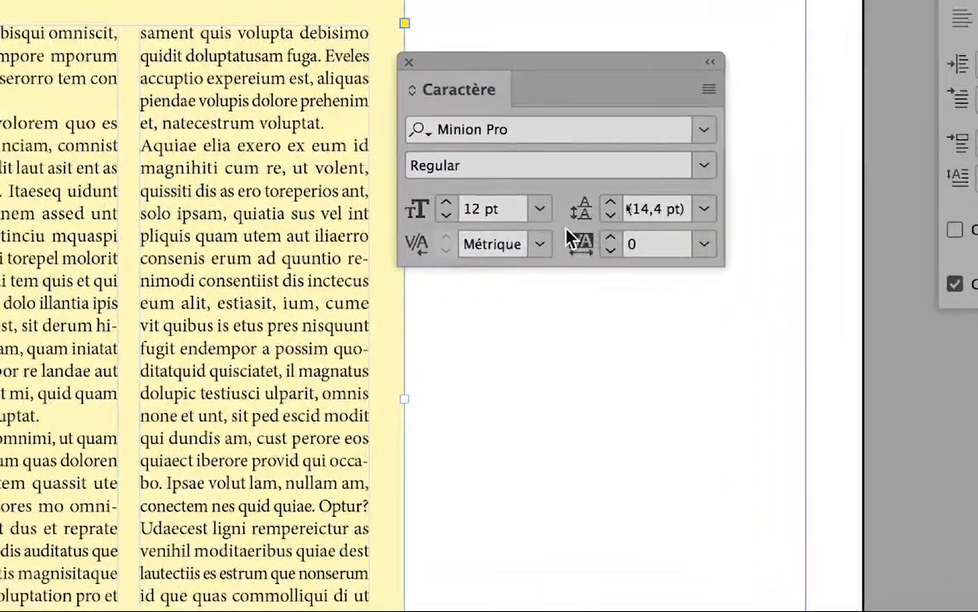
pyautogui.click(633, 158)
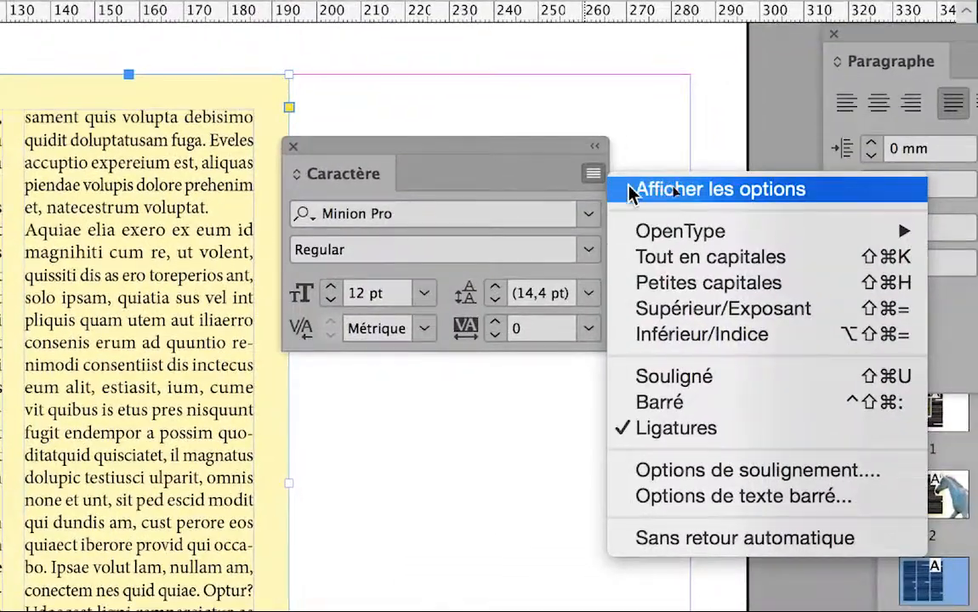
pyautogui.click(653, 197)
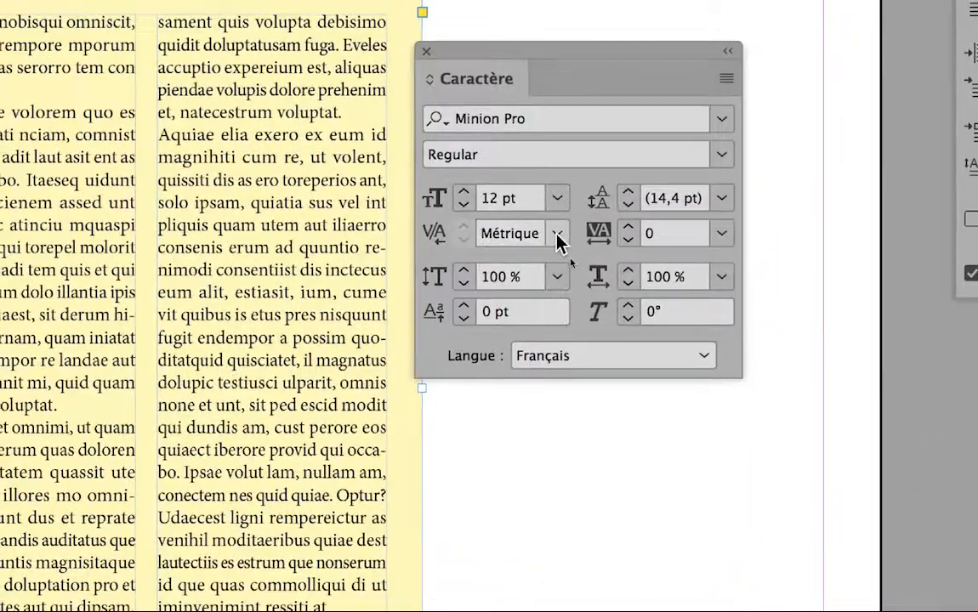
# Step: Set the kerning of the yellow frame's text to Optique, undoing and redoing the change to compare the line breaks
pyautogui.click(556, 234)
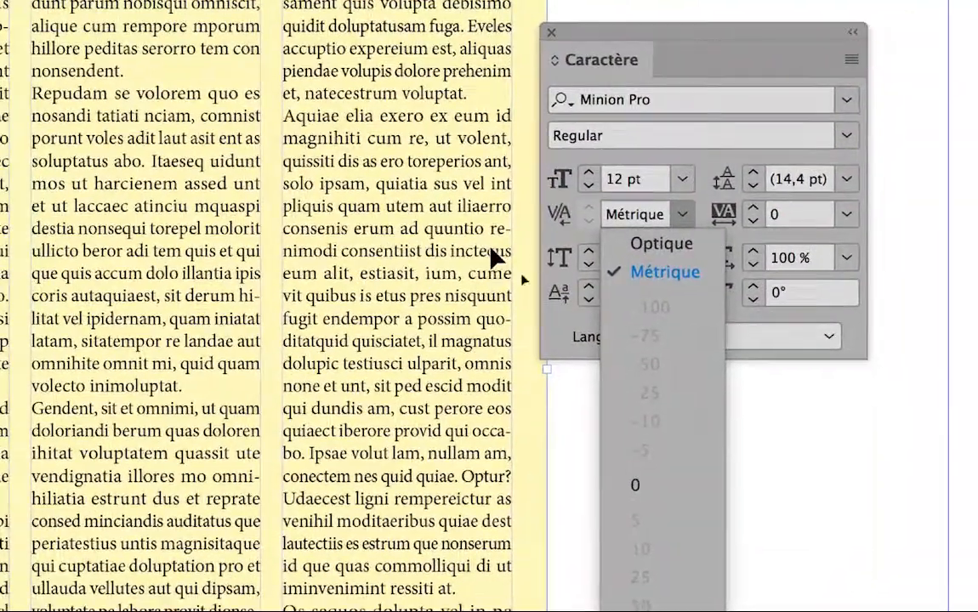
pyautogui.click(655, 243)
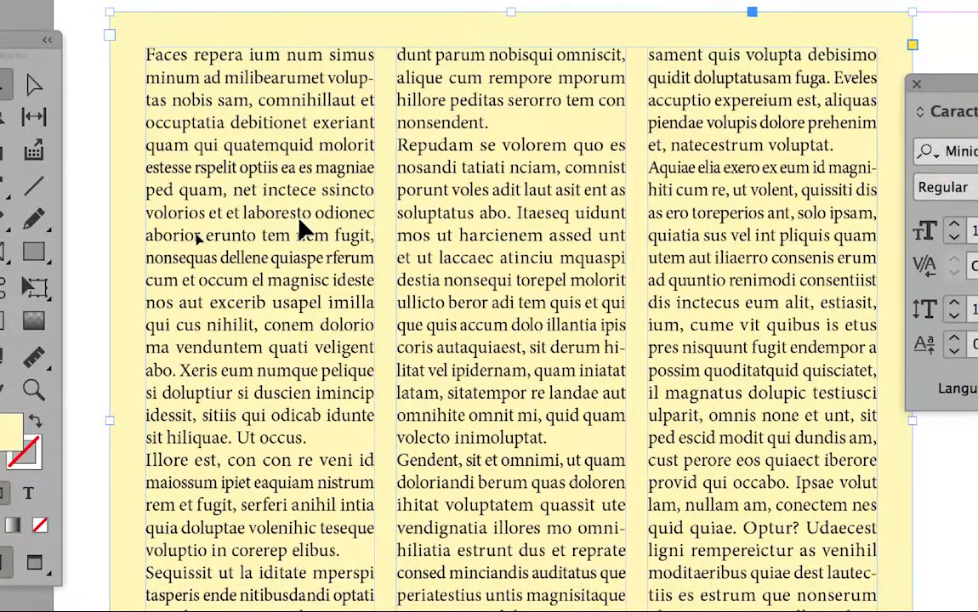
pyautogui.press('super+z')
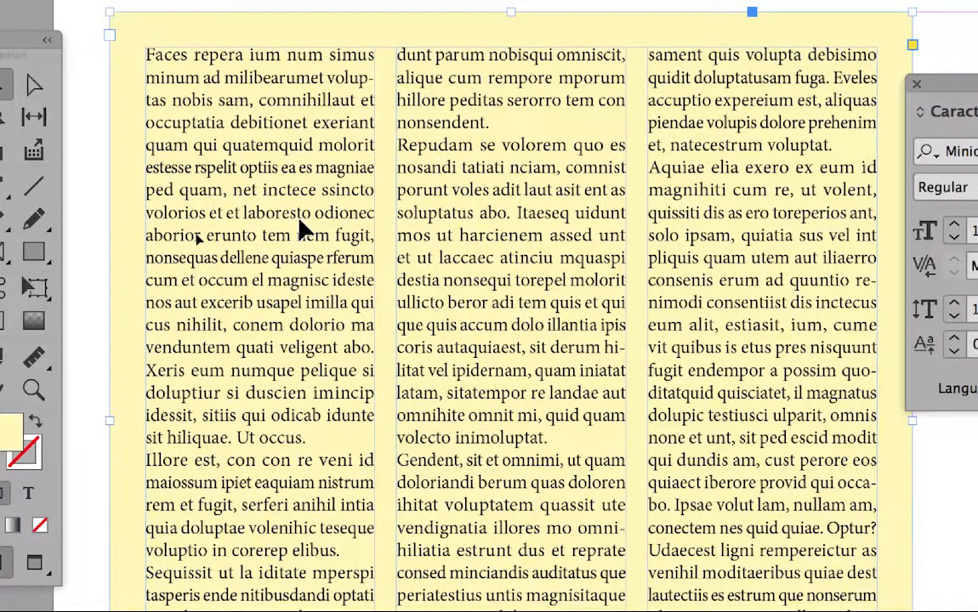
pyautogui.press('super+shift+z')
pyautogui.press('super+z')
pyautogui.press('super+shift+z')
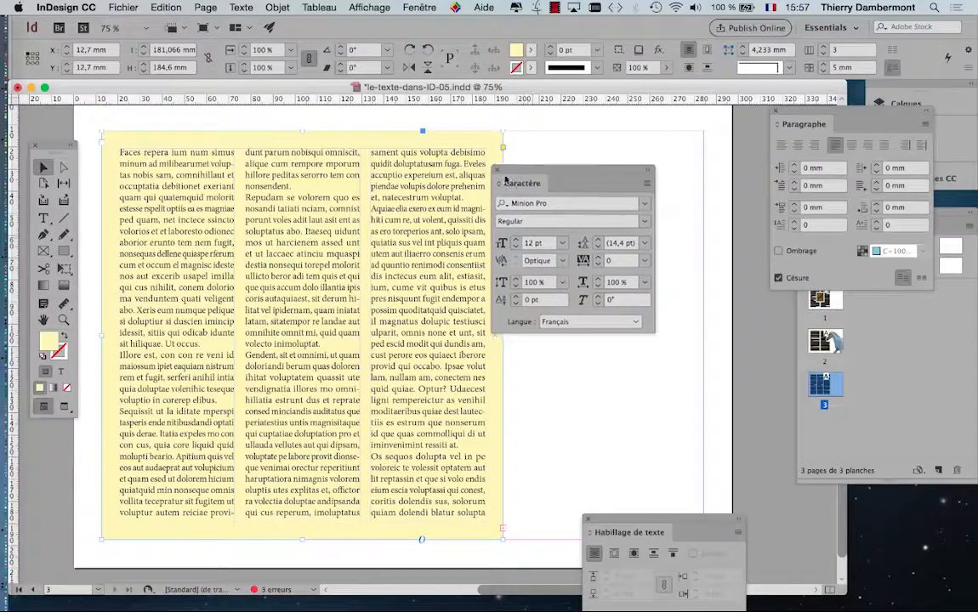
# Step: Draw a text frame about 45 mm wide in the empty area beside the yellow frame and enter "les chevaux"
pyautogui.moveTo(534, 177); pyautogui.dragTo(255, 277)
pyautogui.click(44, 217)
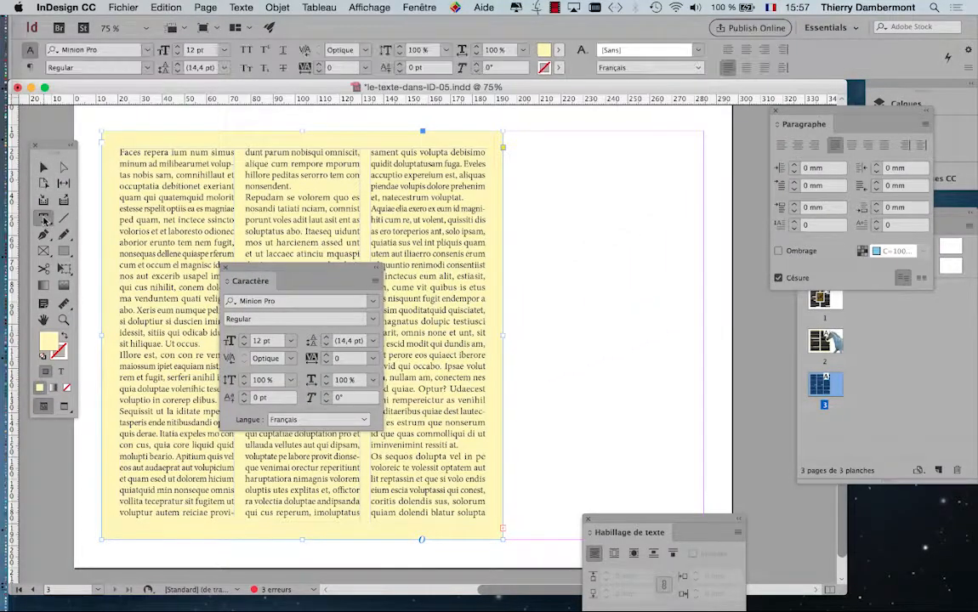
pyautogui.moveTo(50, 147); pyautogui.dragTo(439, 116)
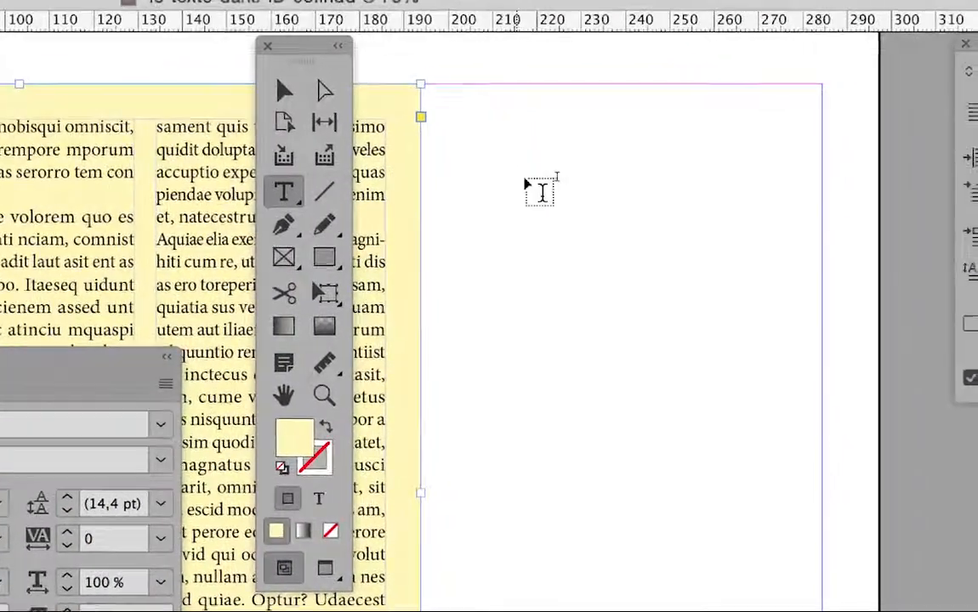
pyautogui.moveTo(646, 153); pyautogui.dragTo(792, 194)
pyautogui.moveTo(564, 188); pyautogui.dragTo(612, 194)
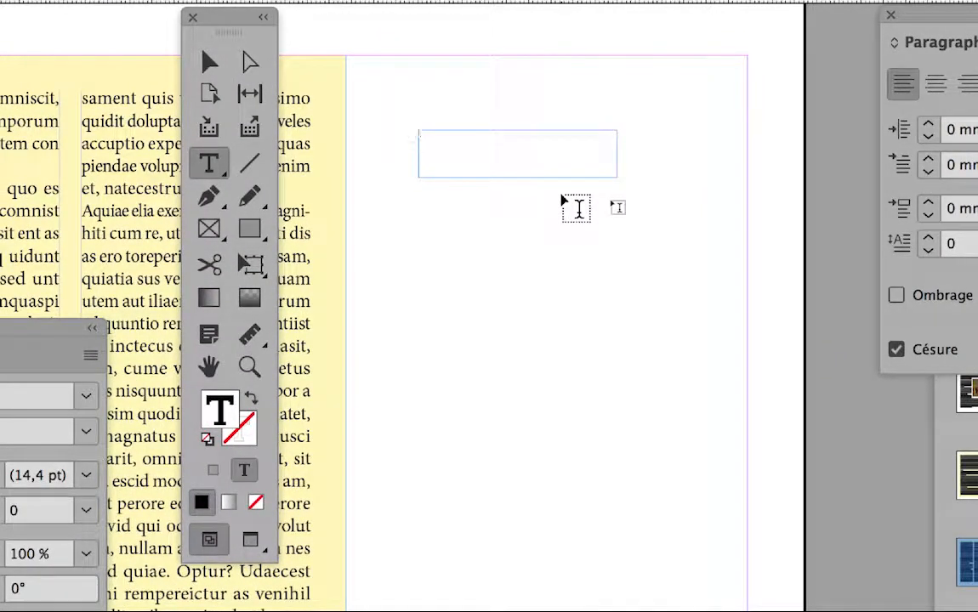
pyautogui.write('les chevaux')
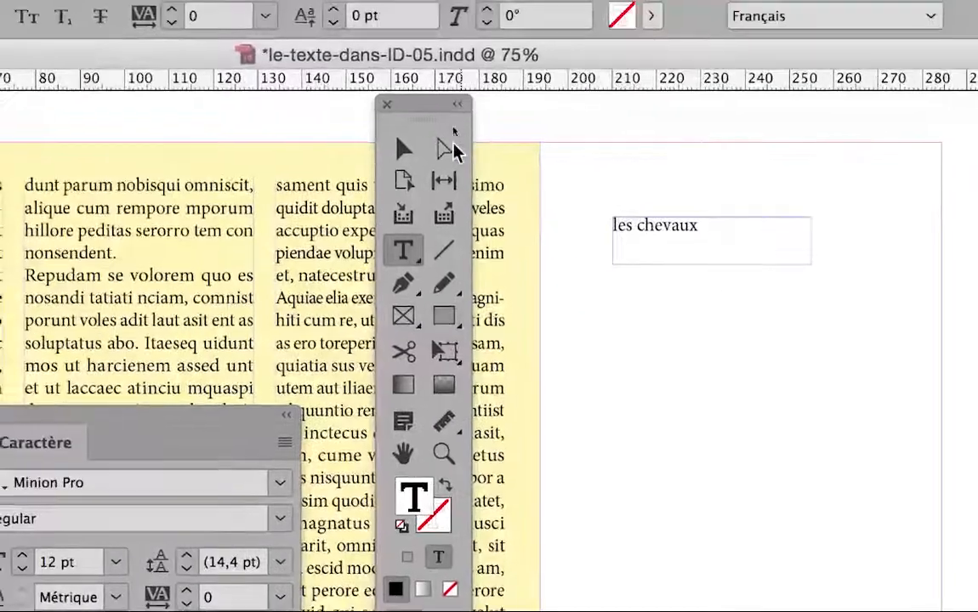
# Step: Try justifying all lines and left justification on the "les chevaux" paragraph, and return it to left alignment
pyautogui.click(405, 150)
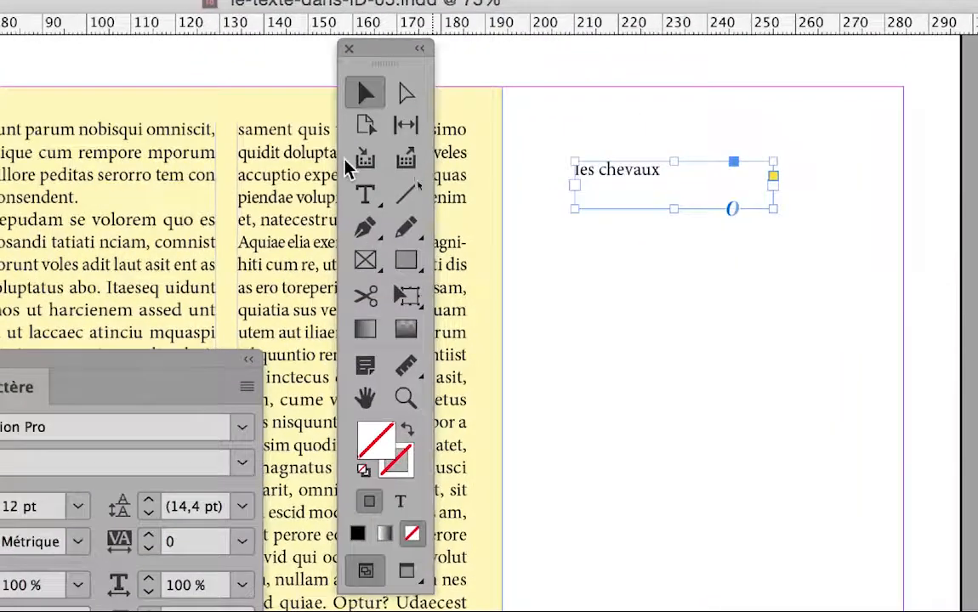
pyautogui.click(365, 195)
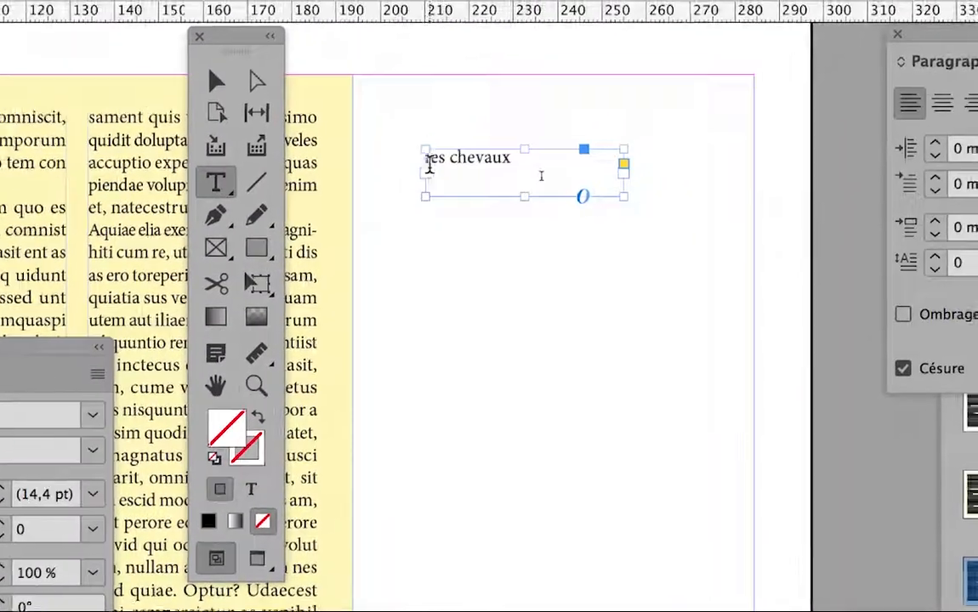
pyautogui.click(433, 162)
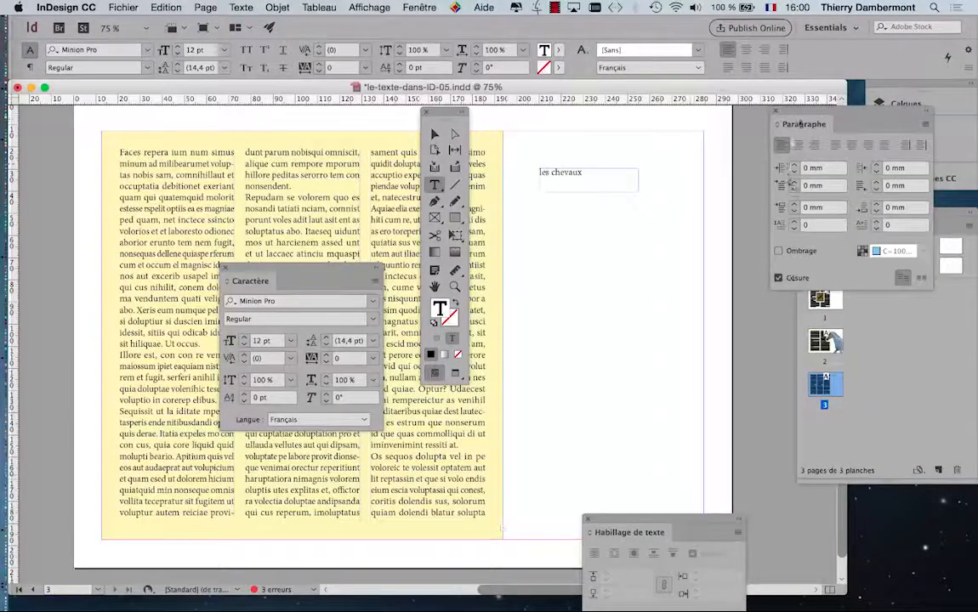
pyautogui.click(834, 144)
pyautogui.moveTo(803, 124); pyautogui.dragTo(653, 139)
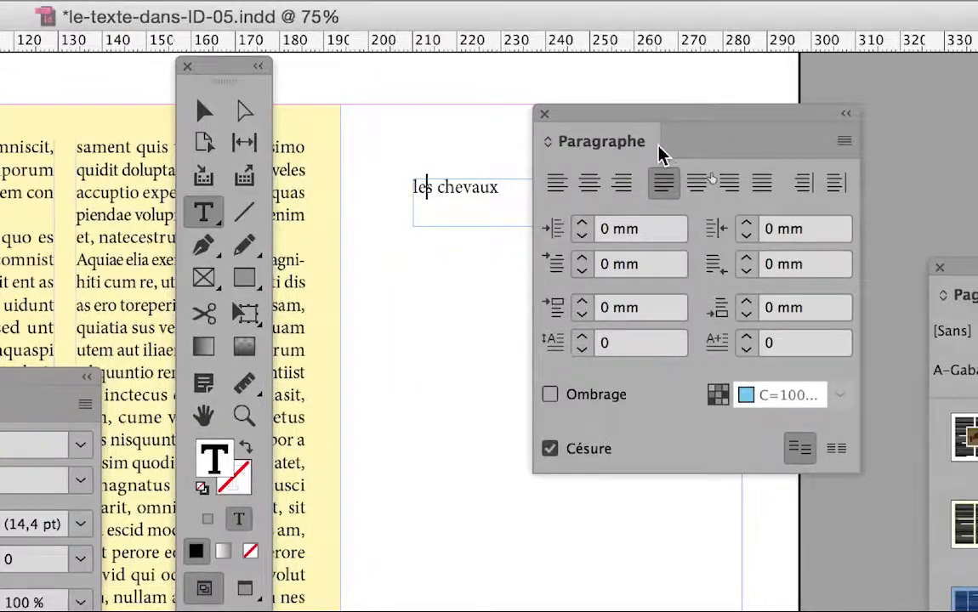
pyautogui.click(762, 182)
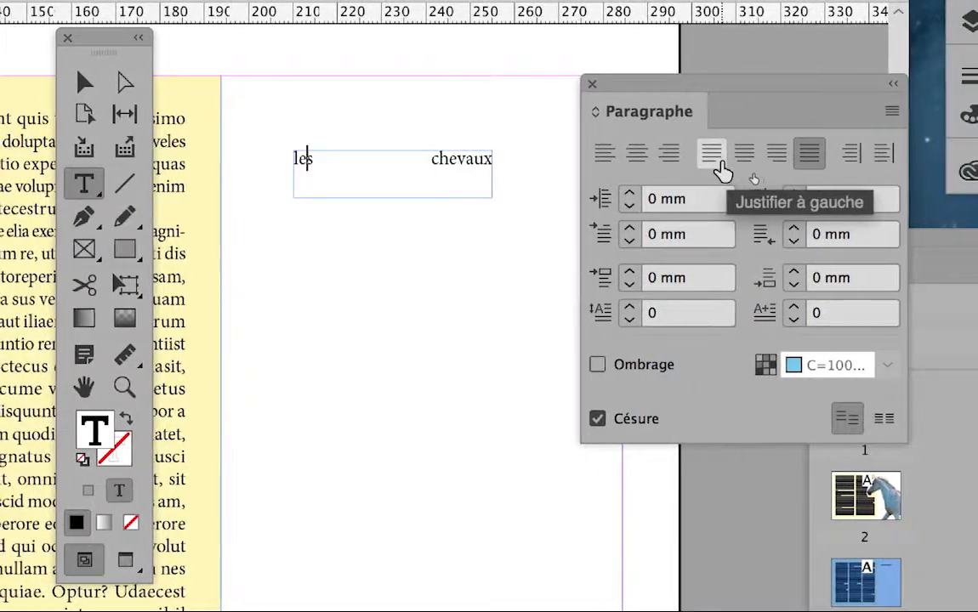
pyautogui.click(719, 170)
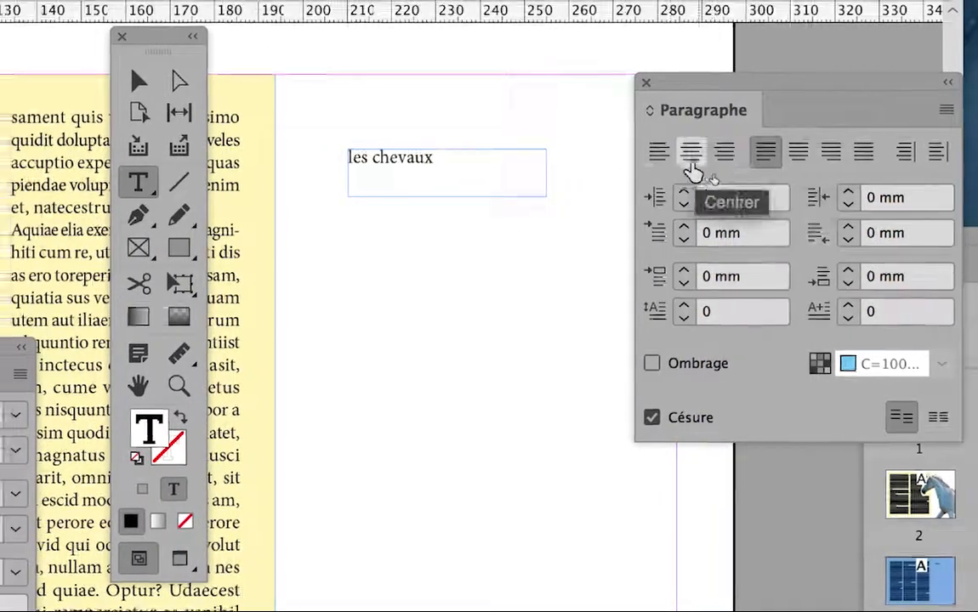
pyautogui.click(618, 156)
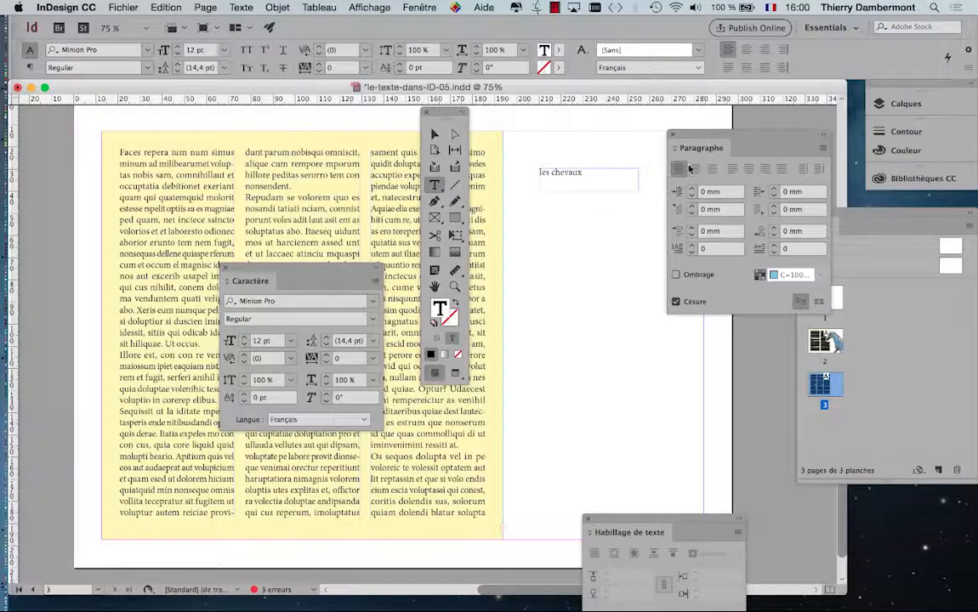
pyautogui.moveTo(703, 134); pyautogui.dragTo(789, 140)
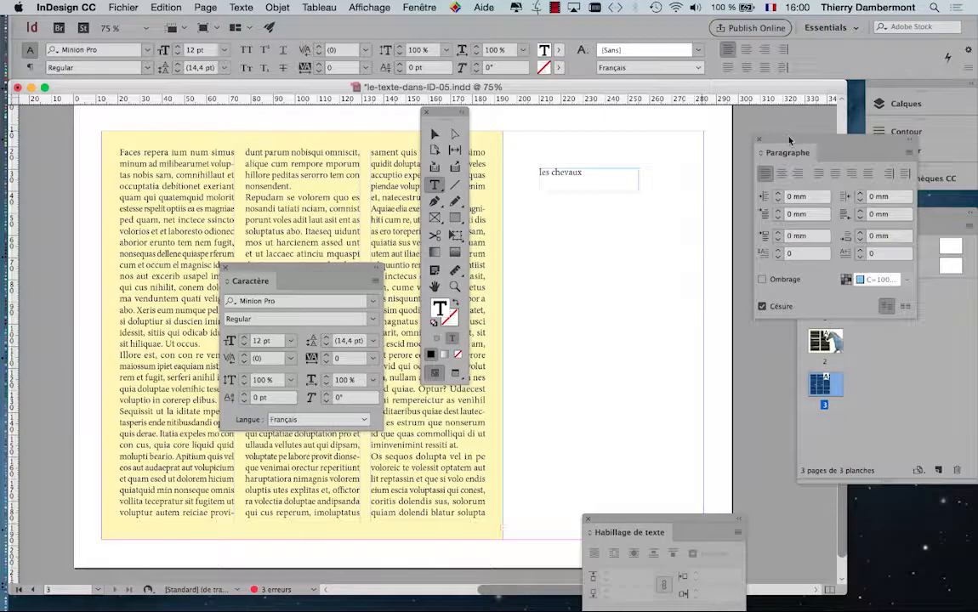
# Step: Fit the "les chevaux" frame to its text, repeating the fit after enlarging the frame to about 70 × 40 mm
pyautogui.click(435, 134)
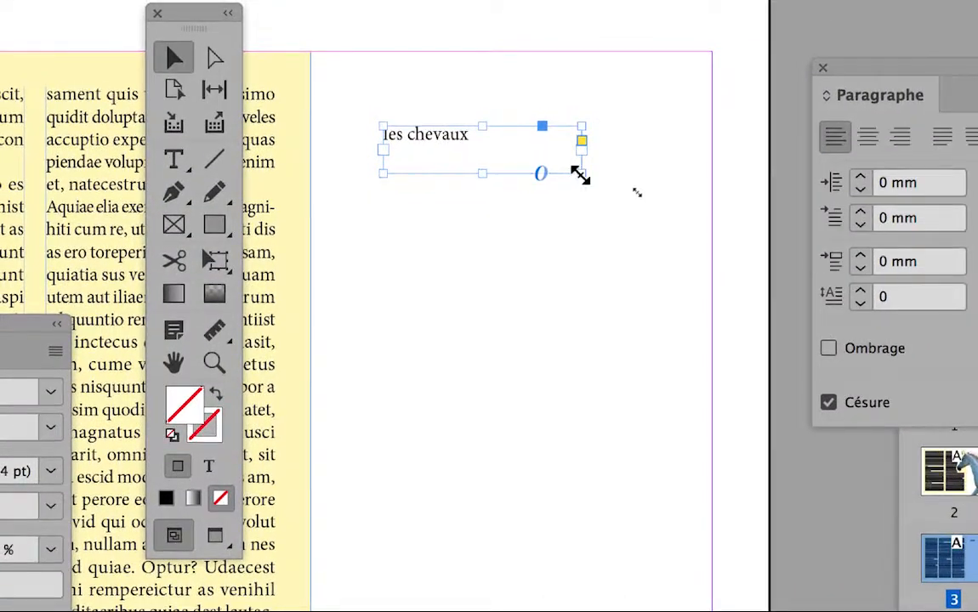
pyautogui.doubleClick(579, 175)
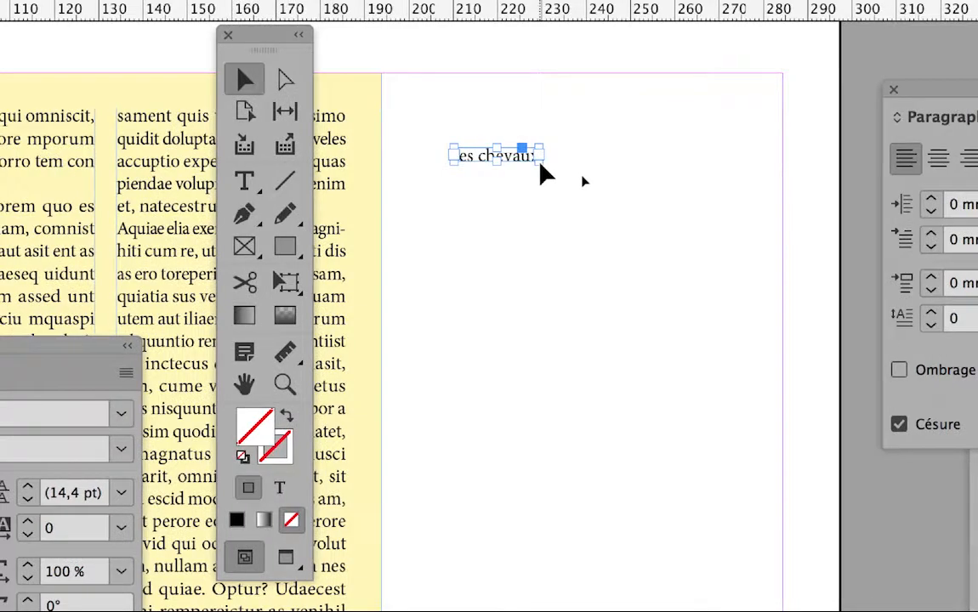
pyautogui.moveTo(550, 166); pyautogui.dragTo(744, 322)
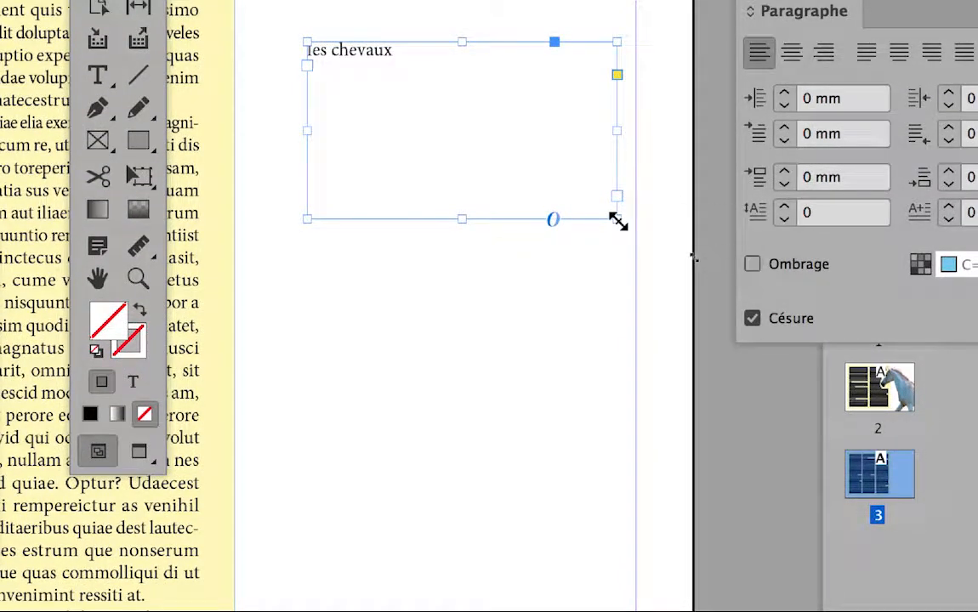
pyautogui.doubleClick(618, 222)
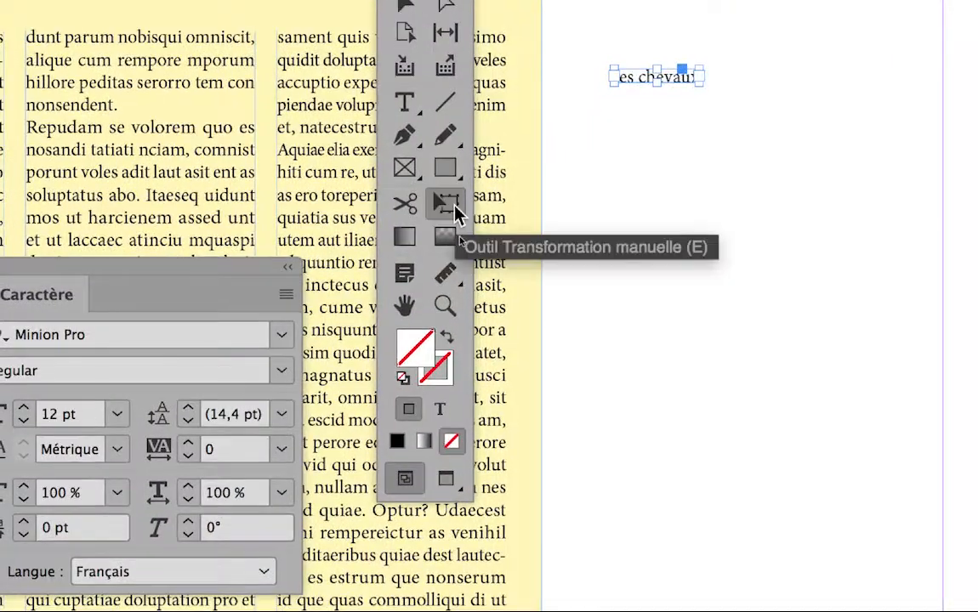
# Step: Undo a distorted stretch of the "les chevaux" frame made with Free Transform, and scale it proportionally past the page's right edge
pyautogui.click(394, 234)
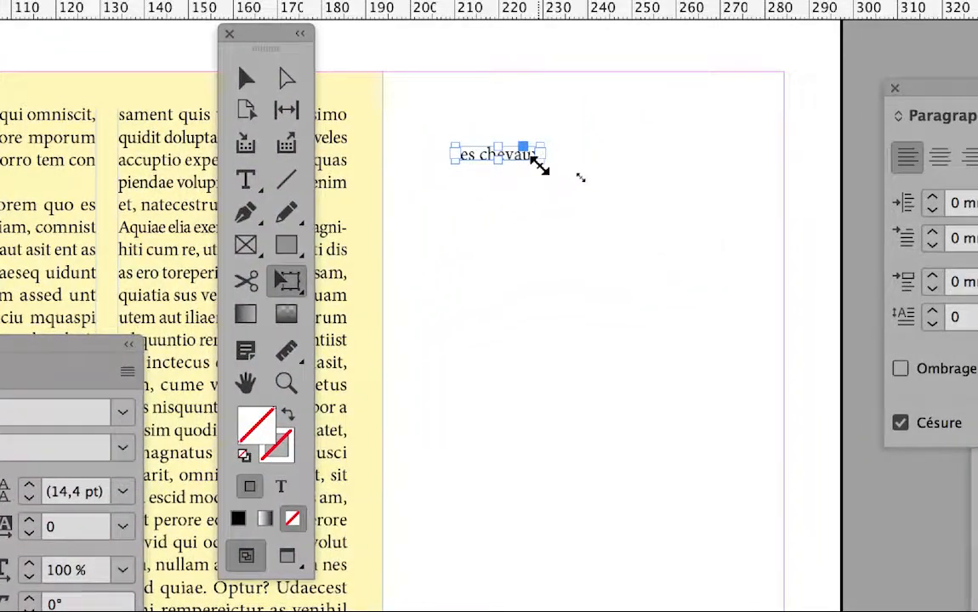
pyautogui.moveTo(540, 166); pyautogui.dragTo(668, 420)
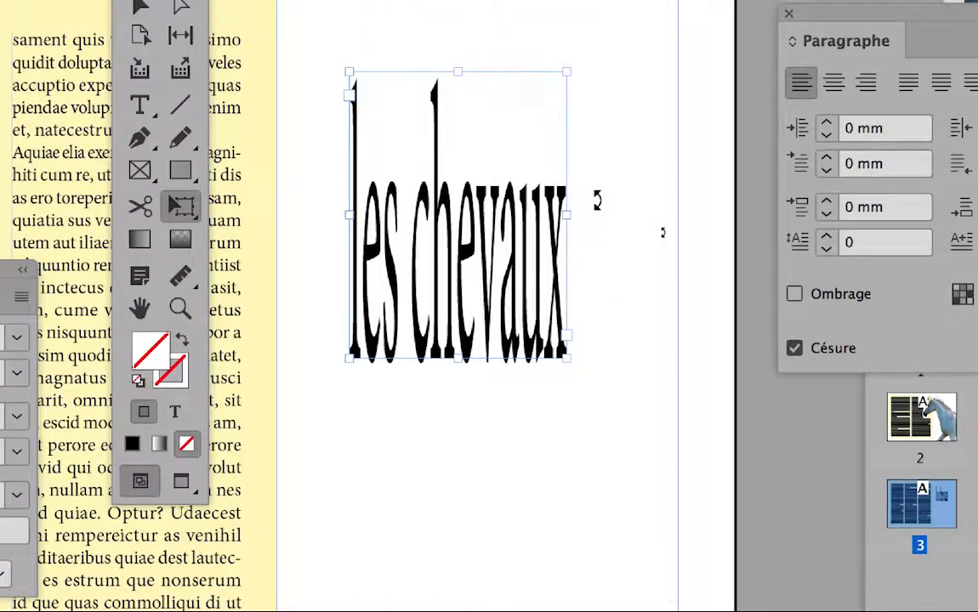
pyautogui.hotkey('ctrl', 'z')
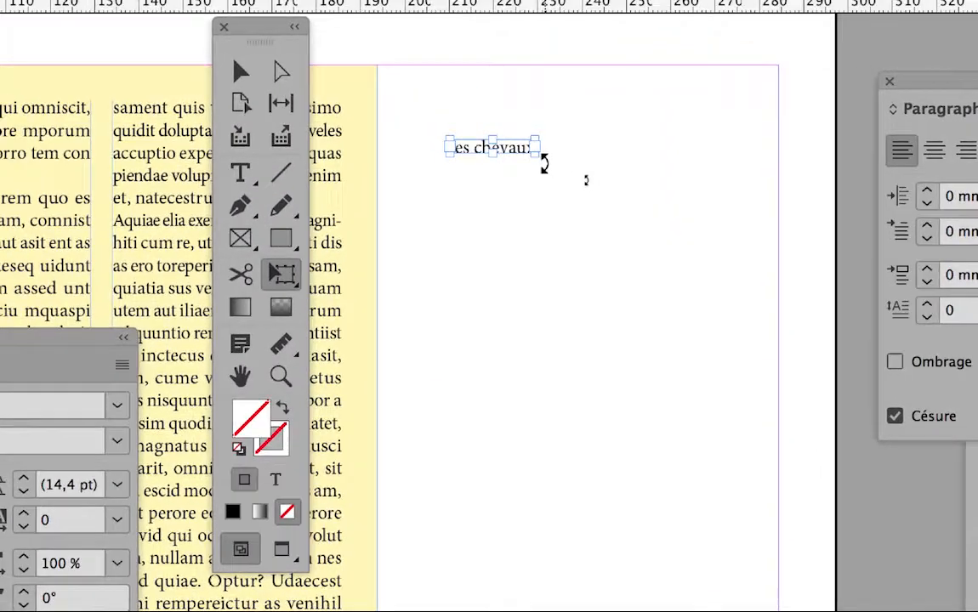
pyautogui.moveTo(537, 155); pyautogui.dragTo(615, 210)
pyautogui.moveTo(569, 180); pyautogui.dragTo(827, 291)
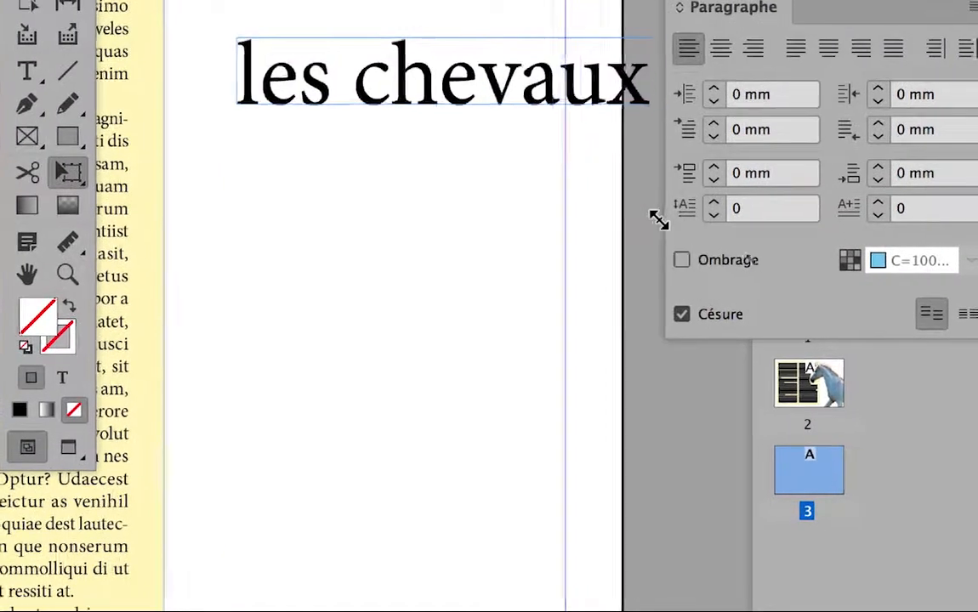
# Step: Scale the "les chevaux" frame proportionally to about 99 × 16 mm and reposition it beside the yellow frame
pyautogui.moveTo(659, 220); pyautogui.dragTo(659, 219)
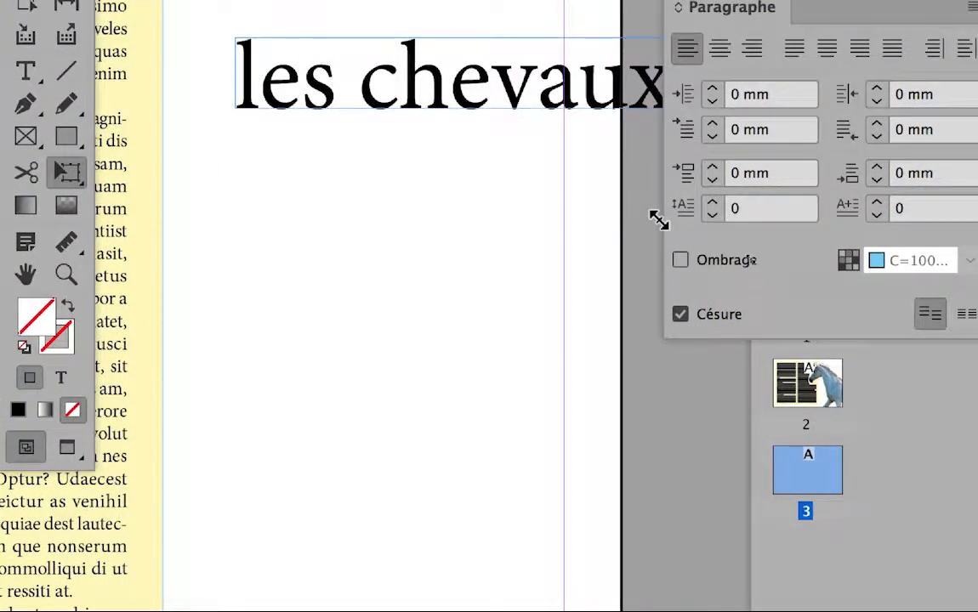
pyautogui.moveTo(659, 219); pyautogui.dragTo(658, 220)
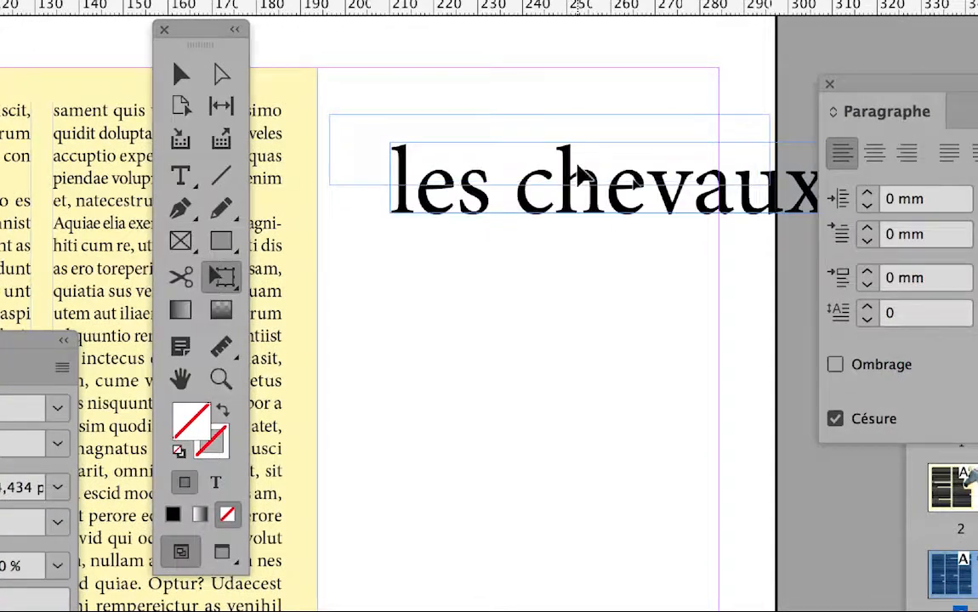
pyautogui.moveTo(580, 170); pyautogui.dragTo(578, 171)
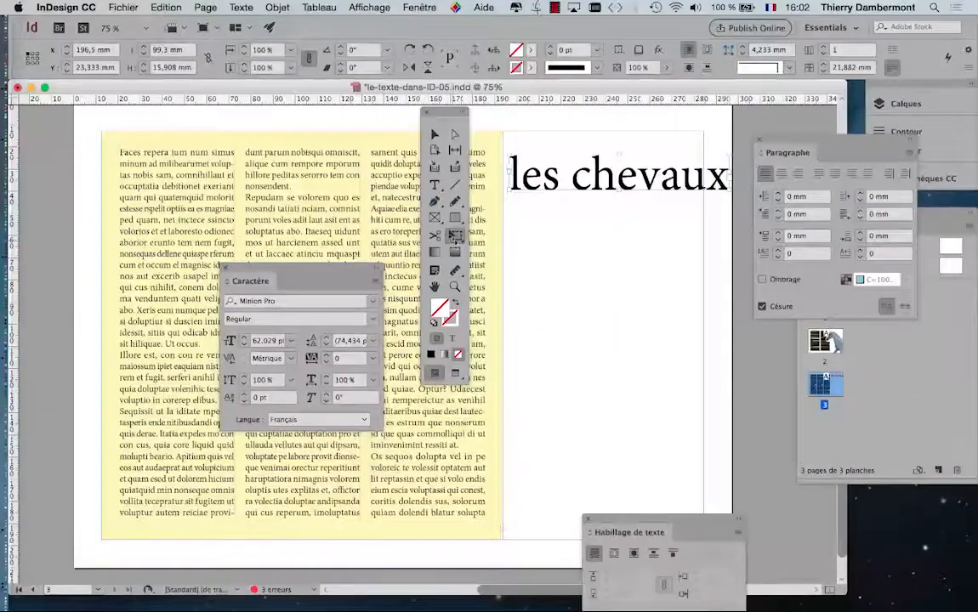
pyautogui.click(593, 216)
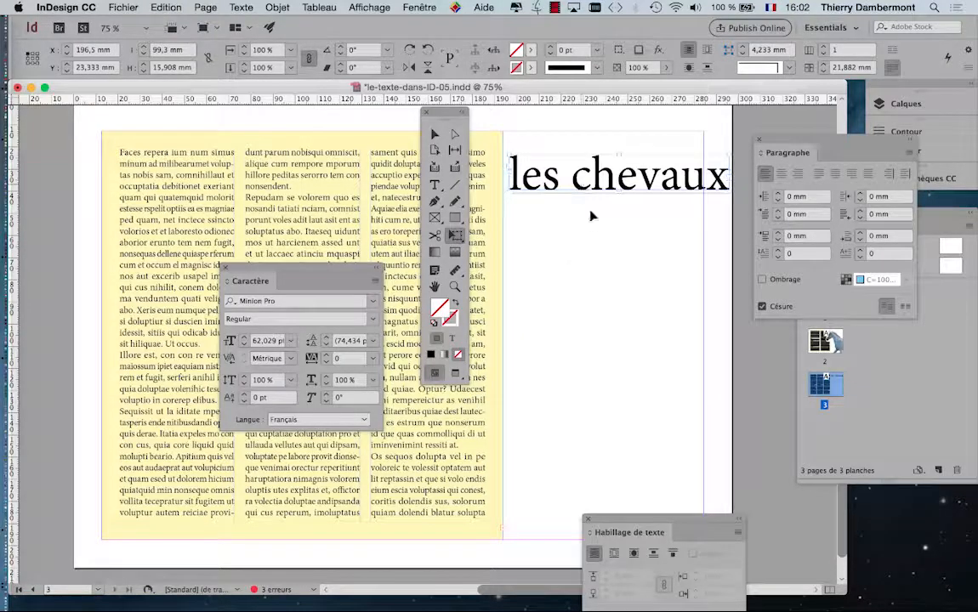
# Step: Move the "les chevaux" frame onto the pasteboard past the page's right edge, and check the layout in Preview mode before returning to Normal mode
pyautogui.moveTo(593, 215); pyautogui.dragTo(609, 263)
pyautogui.hscroll(5, 608, 273)
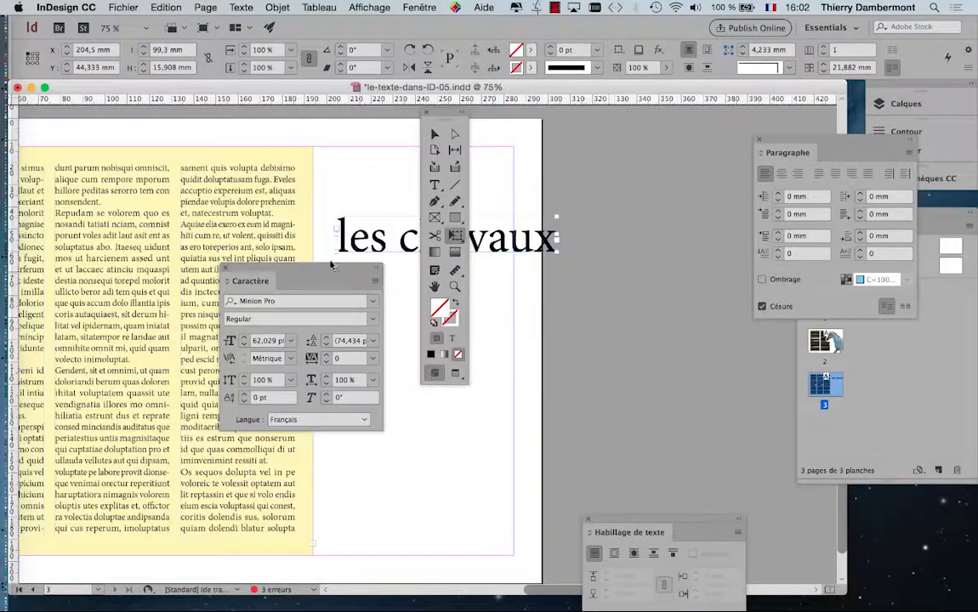
pyautogui.hscroll(4, 327, 255)
pyautogui.scroll(-2, 327, 255)
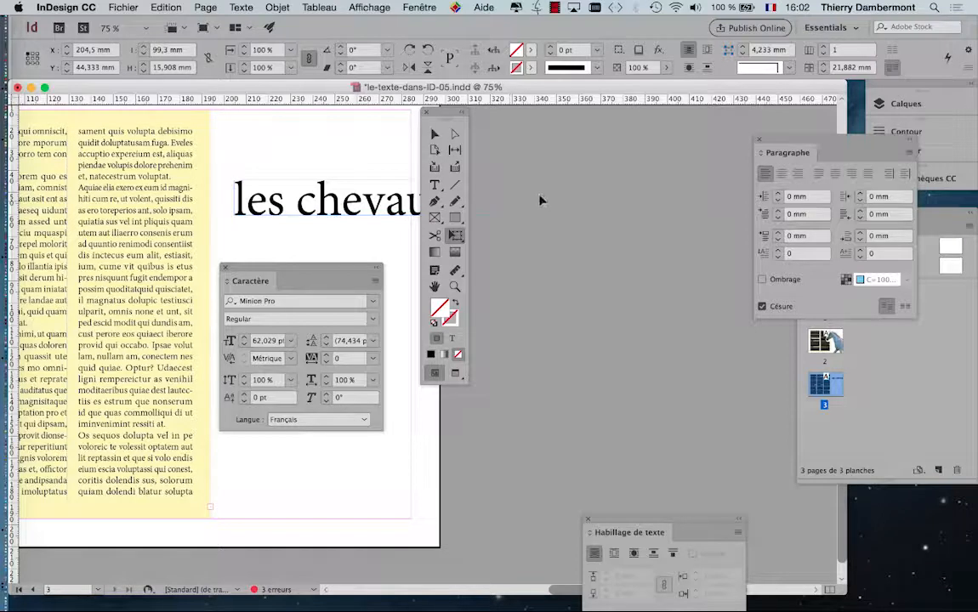
pyautogui.moveTo(347, 203); pyautogui.dragTo(539, 197)
pyautogui.moveTo(445, 112); pyautogui.dragTo(369, 123)
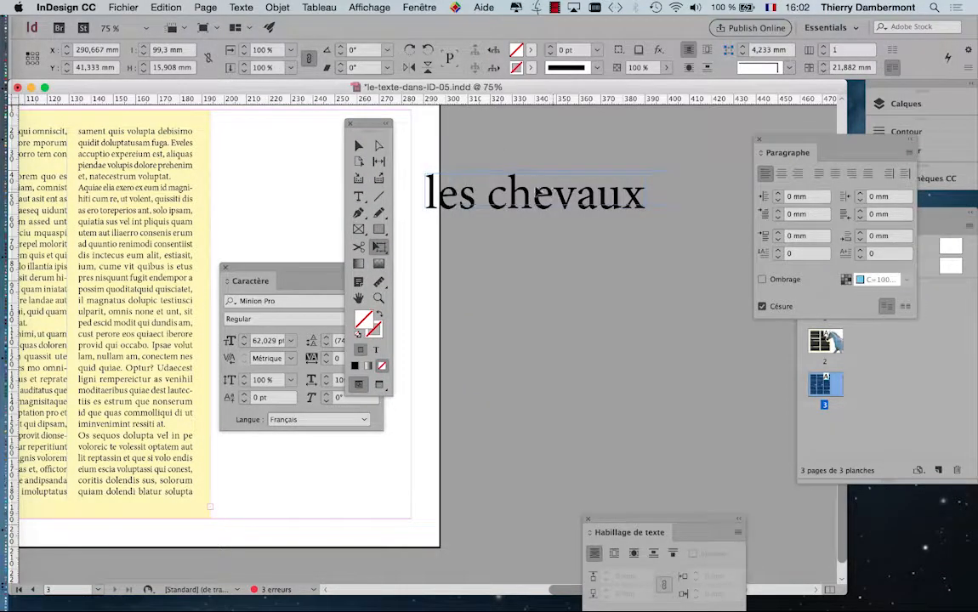
pyautogui.moveTo(536, 194); pyautogui.dragTo(569, 191)
pyautogui.moveTo(366, 123); pyautogui.dragTo(414, 123)
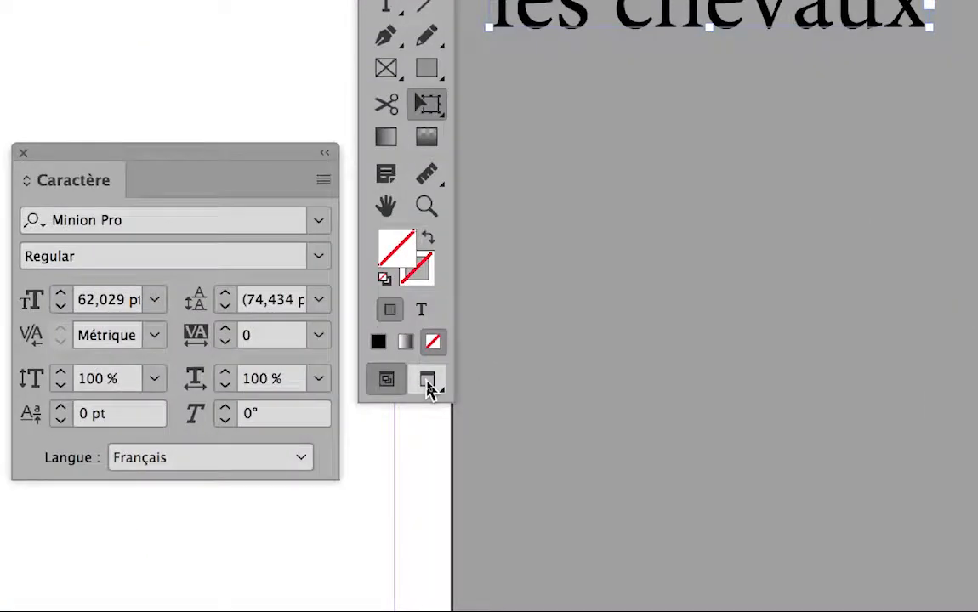
pyautogui.click(427, 382)
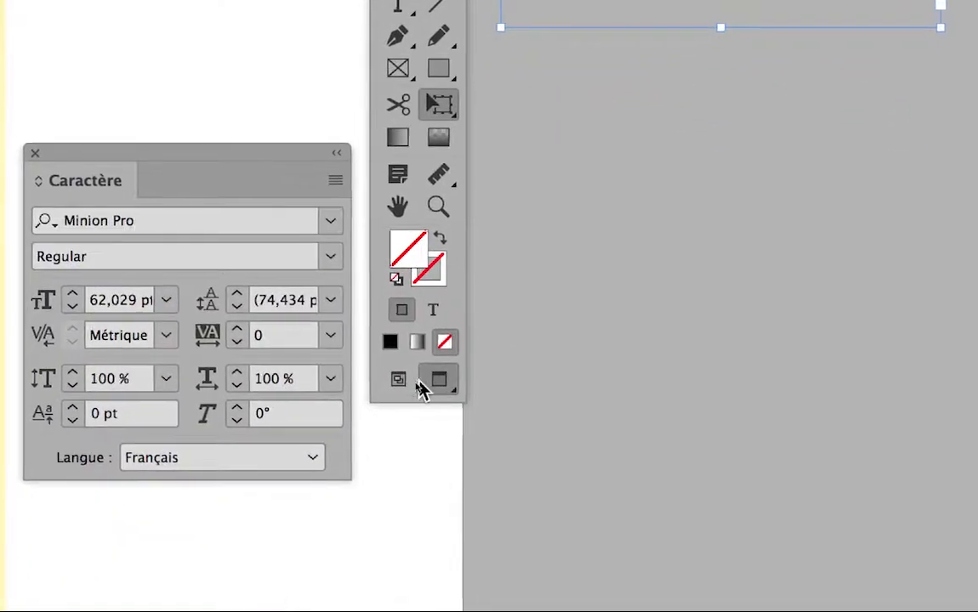
pyautogui.click(361, 398)
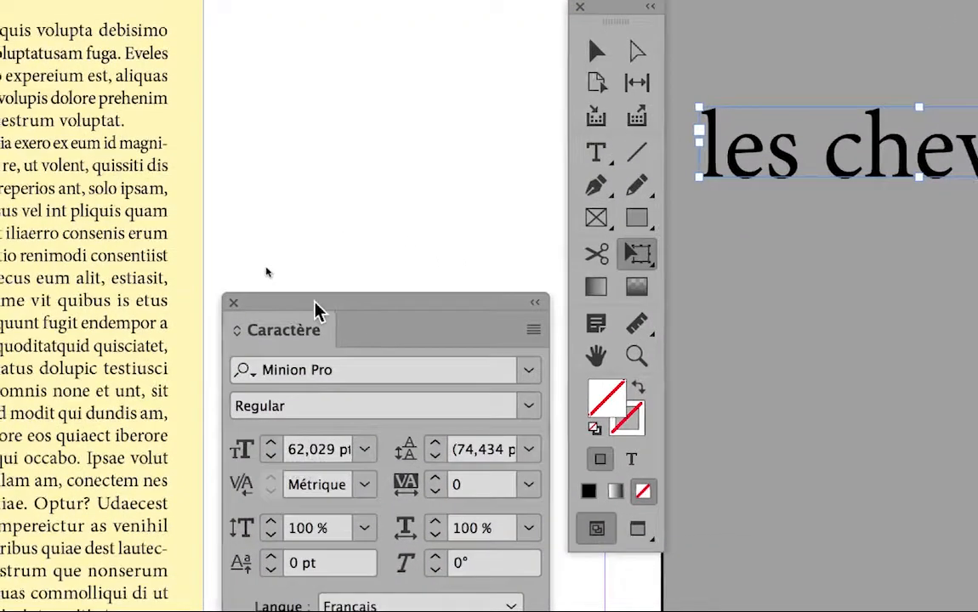
# Step: With the Caractère panel placed beside the "les chevaux" text, compare its Optique and Métrique kerning repeatedly and leave it set to Optique
pyautogui.moveTo(317, 311); pyautogui.dragTo(977, 12)
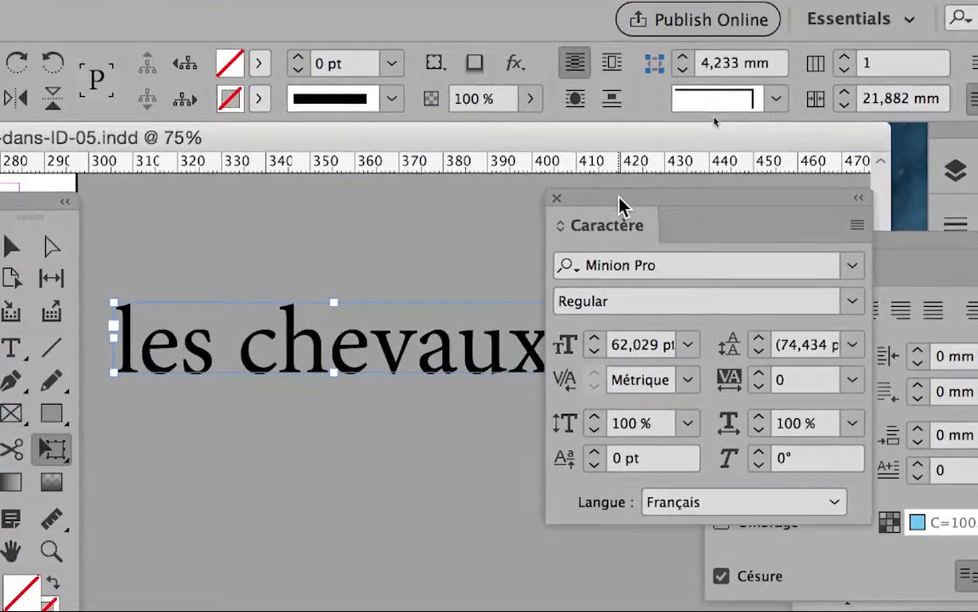
pyautogui.moveTo(608, 197); pyautogui.dragTo(643, 186)
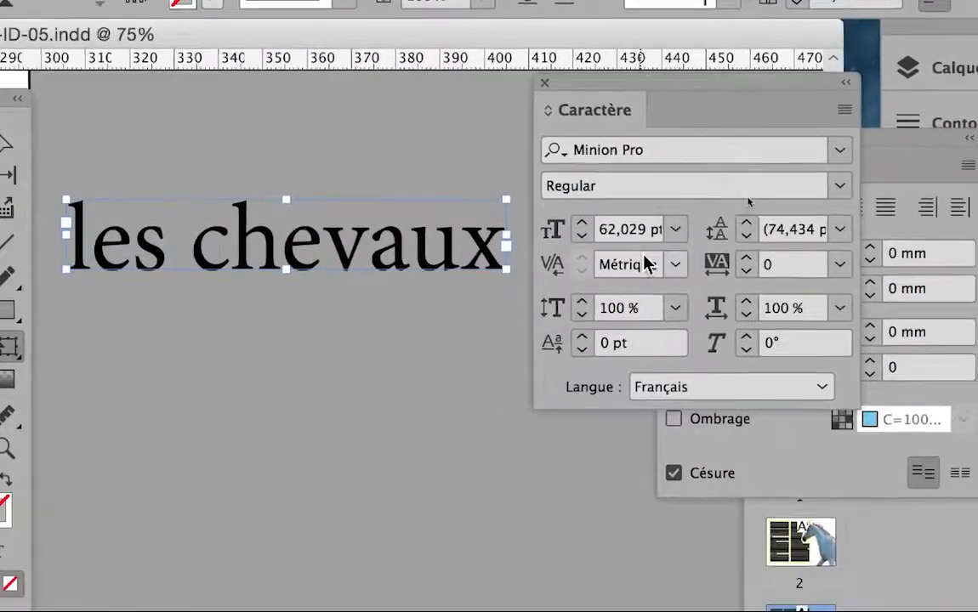
pyautogui.click(676, 265)
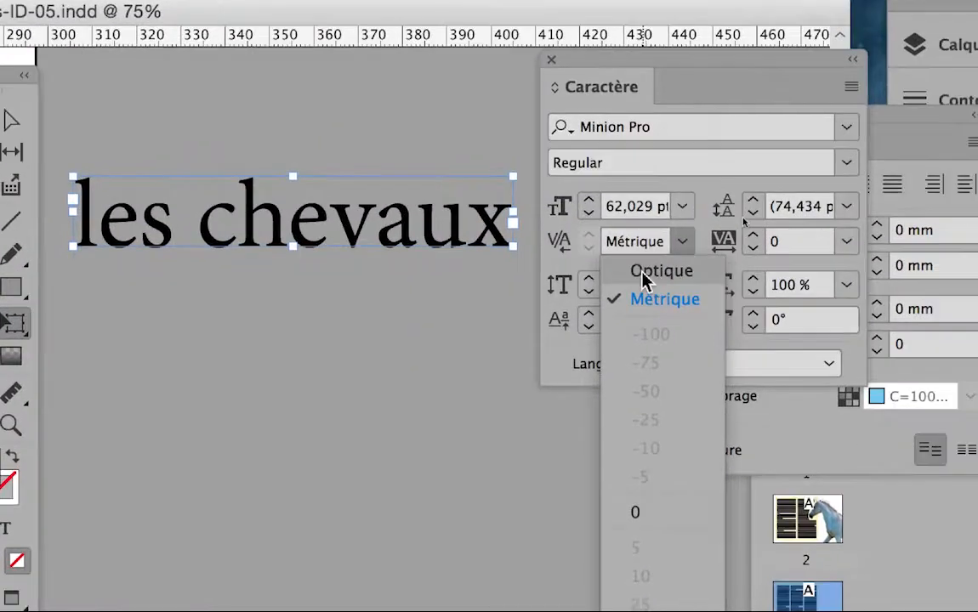
pyautogui.click(778, 306)
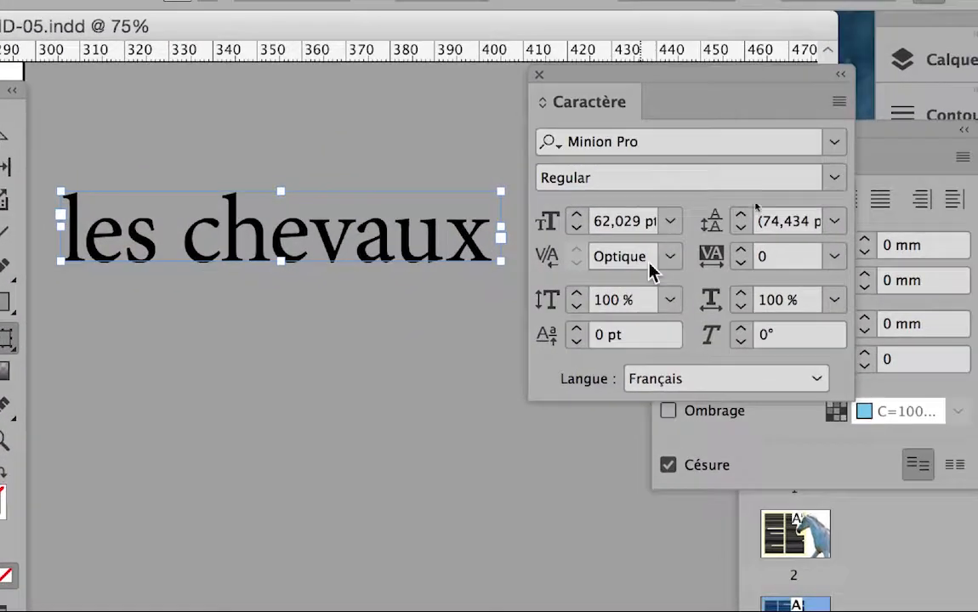
pyautogui.click(650, 242)
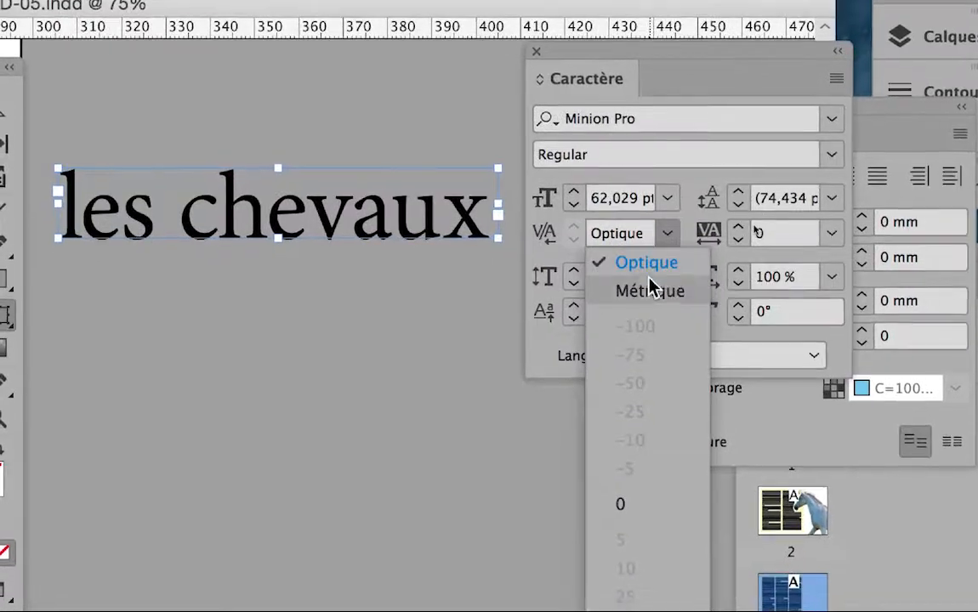
pyautogui.click(648, 300)
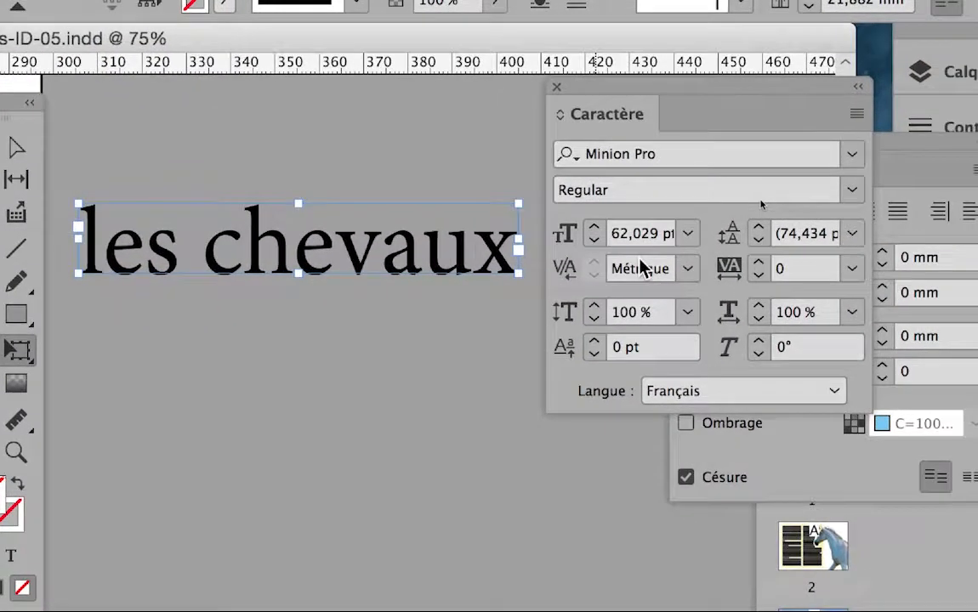
pyautogui.click(687, 269)
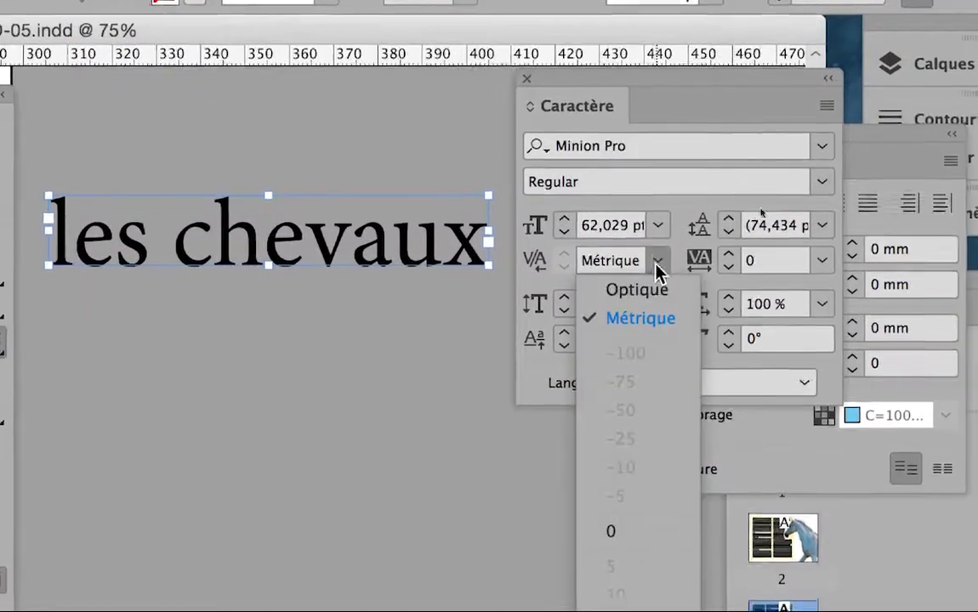
pyautogui.click(682, 299)
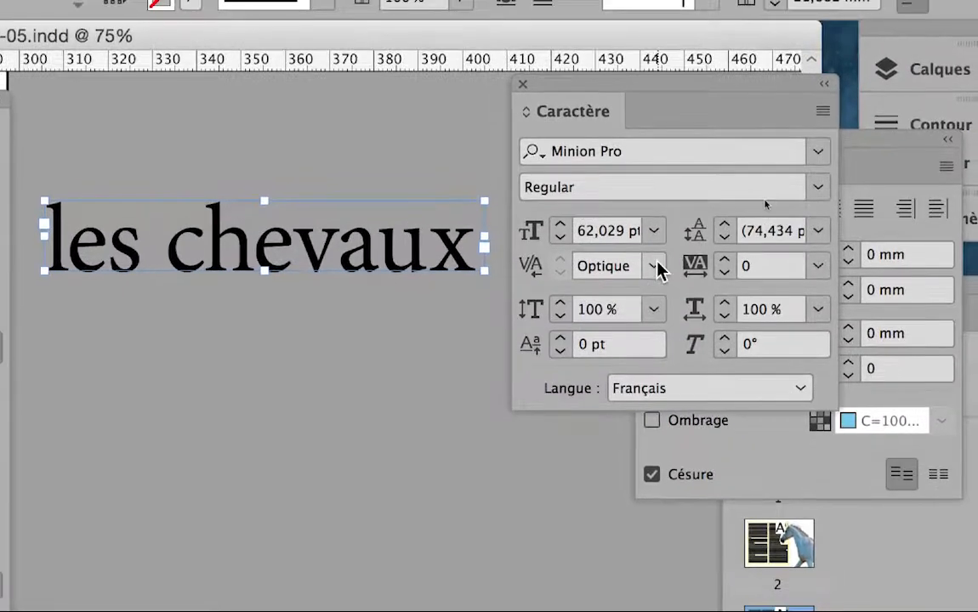
pyautogui.click(660, 242)
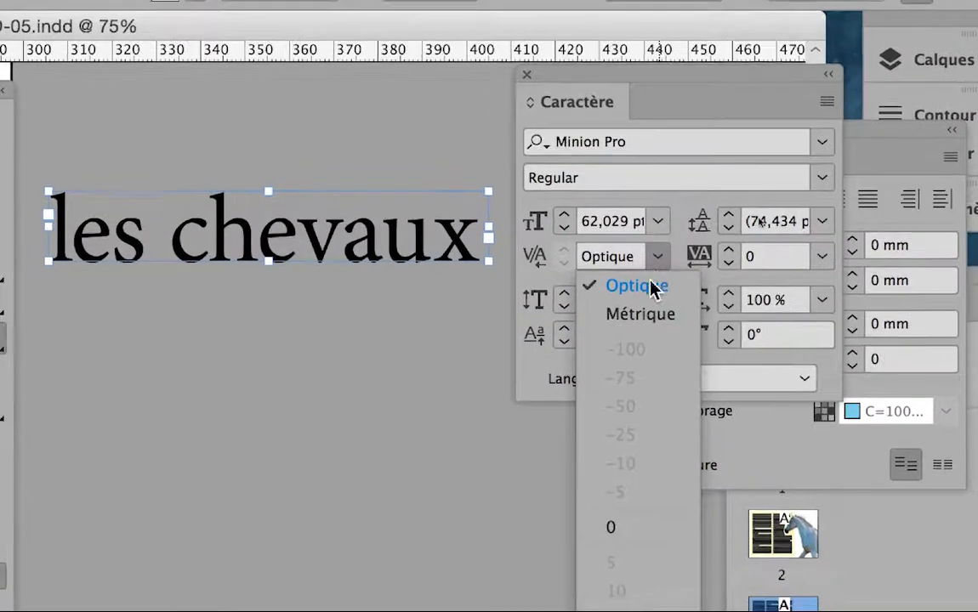
pyautogui.click(651, 285)
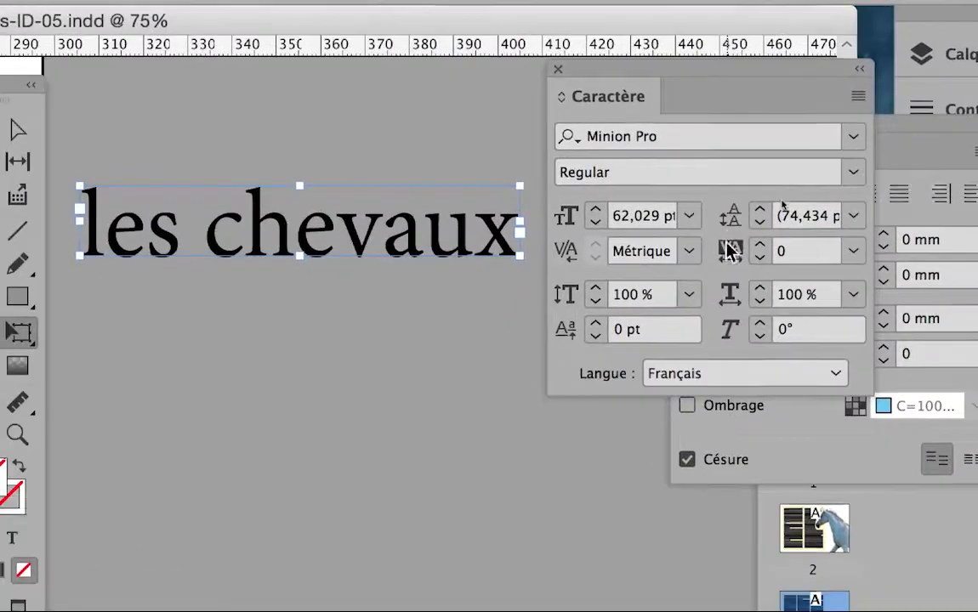
pyautogui.click(692, 246)
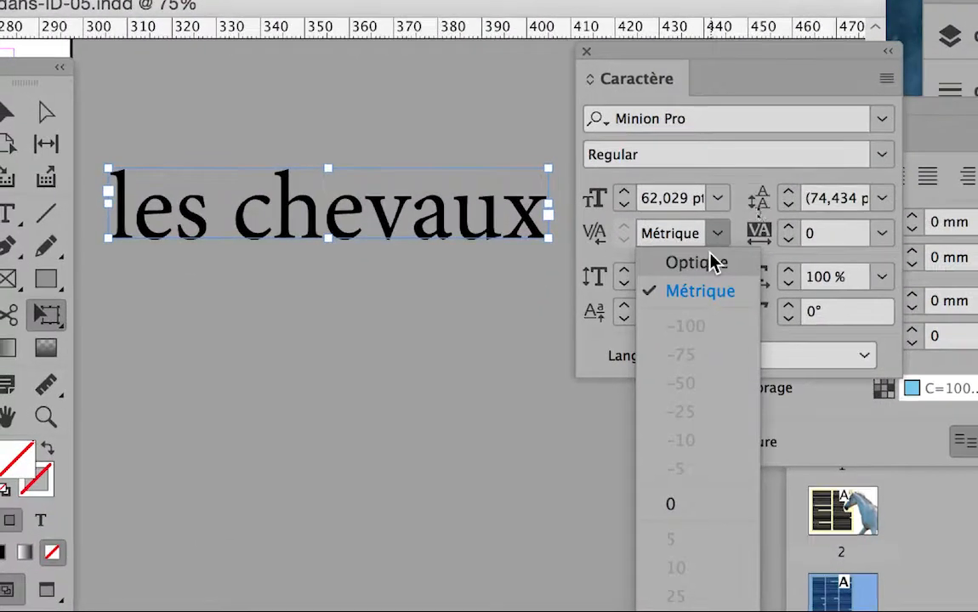
pyautogui.click(686, 271)
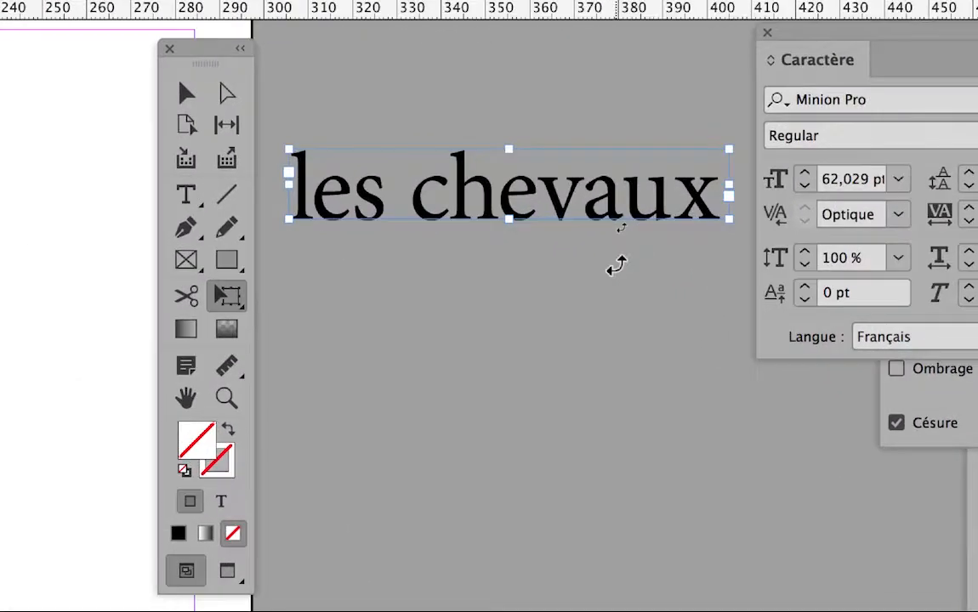